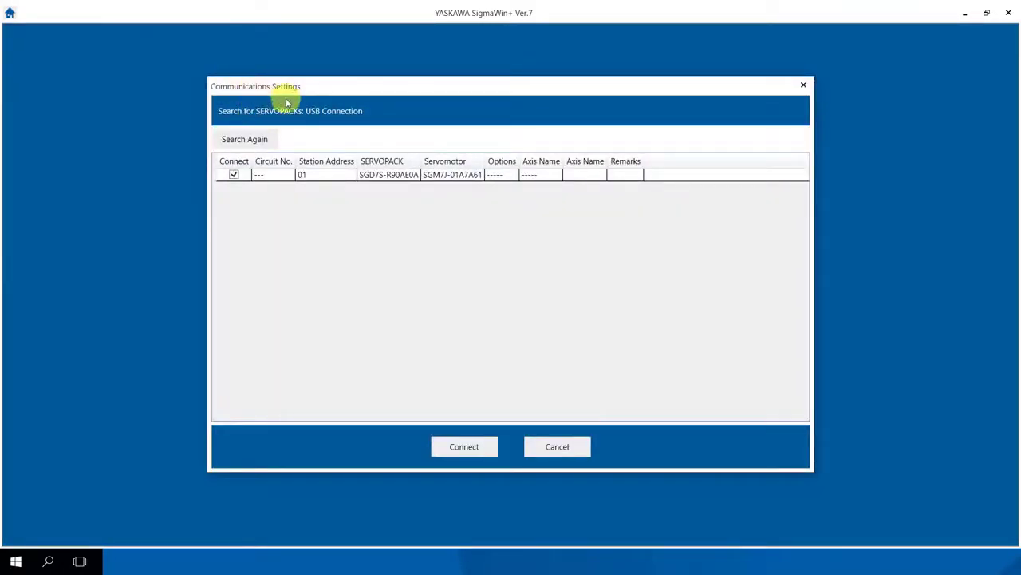
Connect SigmaWin+ to the detected 0001-SGD7S-R90AA0A servopack to show its Axis#0001A panel
{"action": "left_click", "coordinate": [452, 449]}
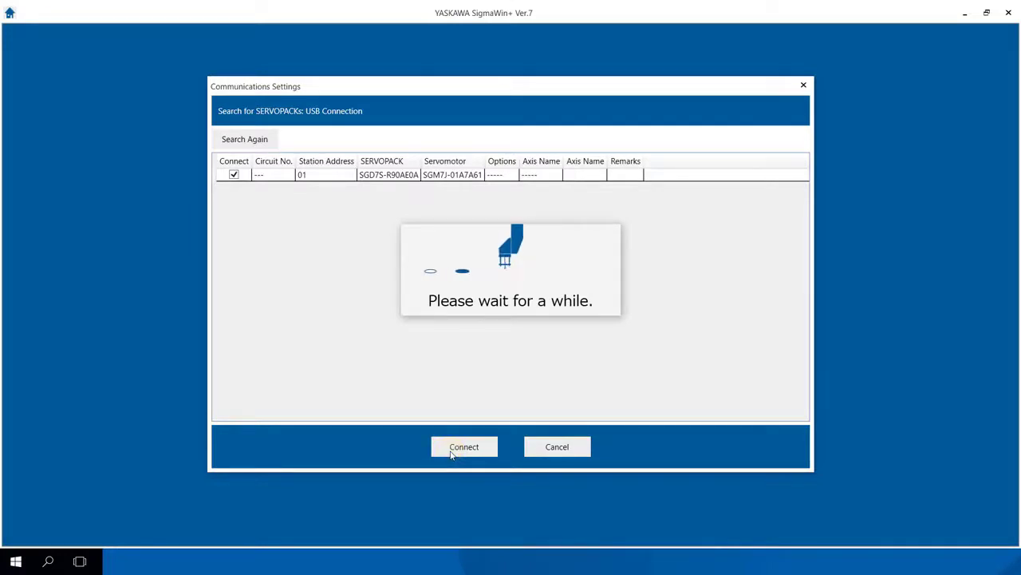
{"action": "left_click", "coordinate": [94, 234]}
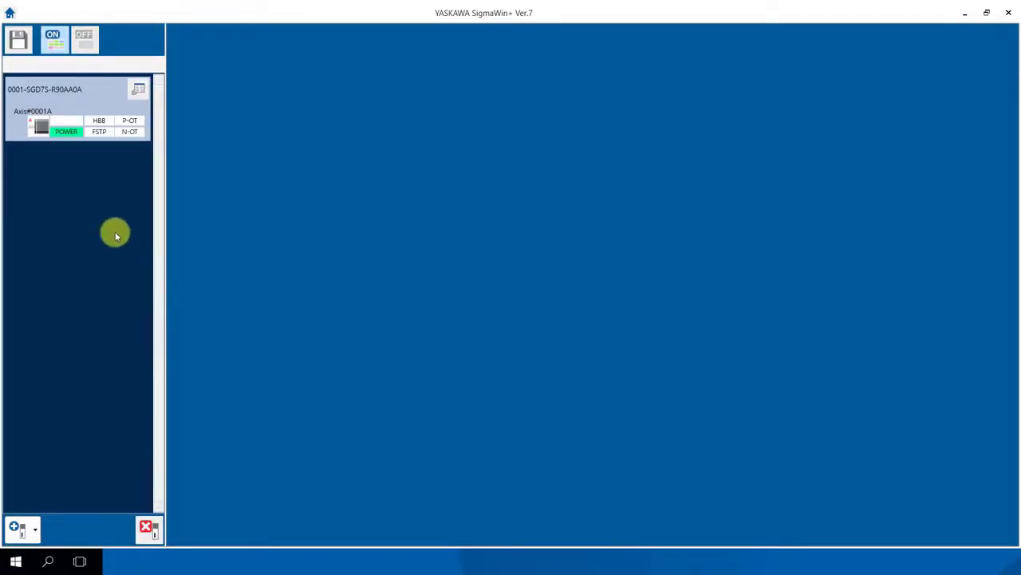
{"action": "left_click", "coordinate": [137, 89]}
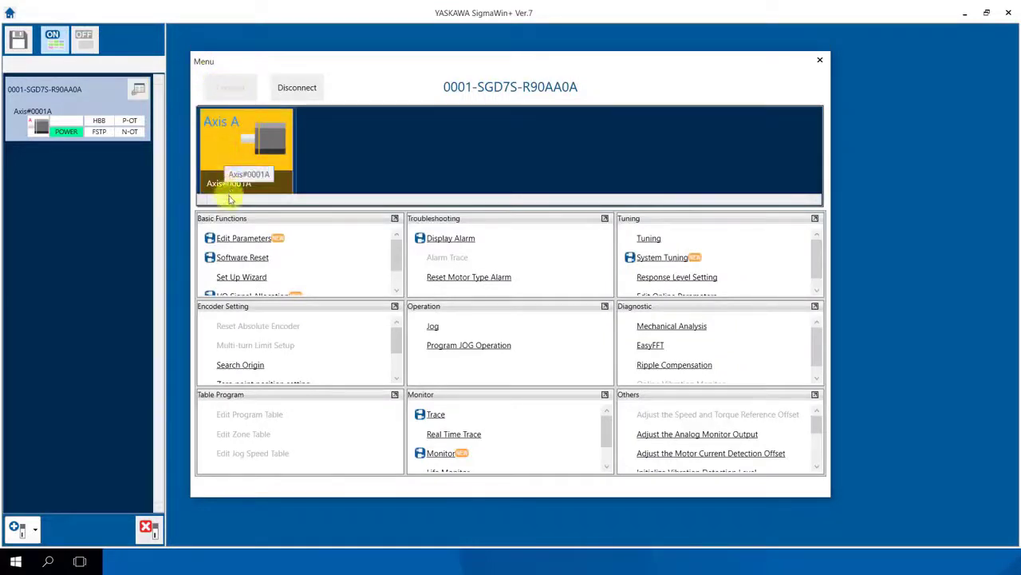
{"action": "left_click_drag", "start_coordinate": [391, 267], "coordinate": [396, 289]}
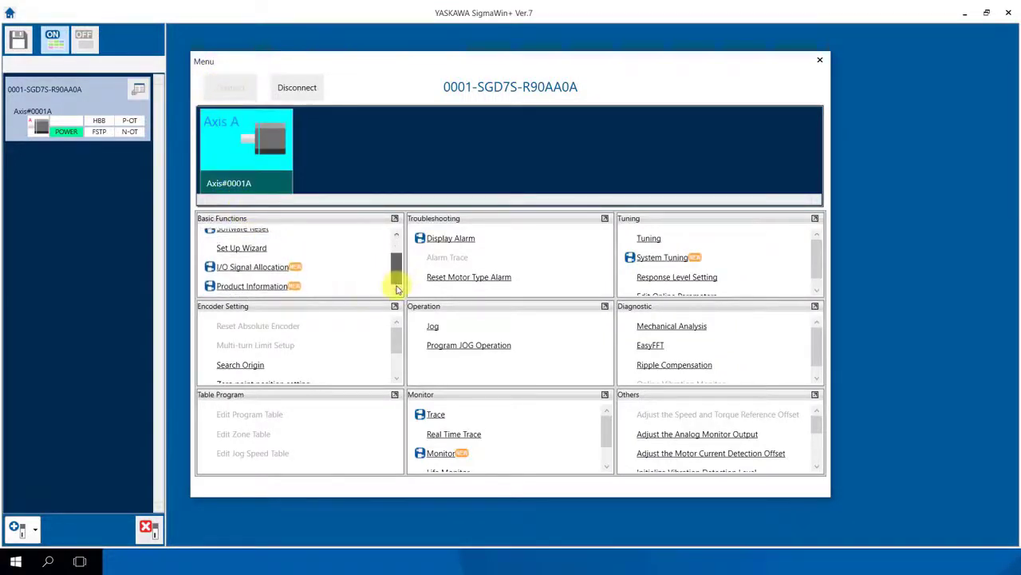
{"action": "left_click", "coordinate": [262, 286]}
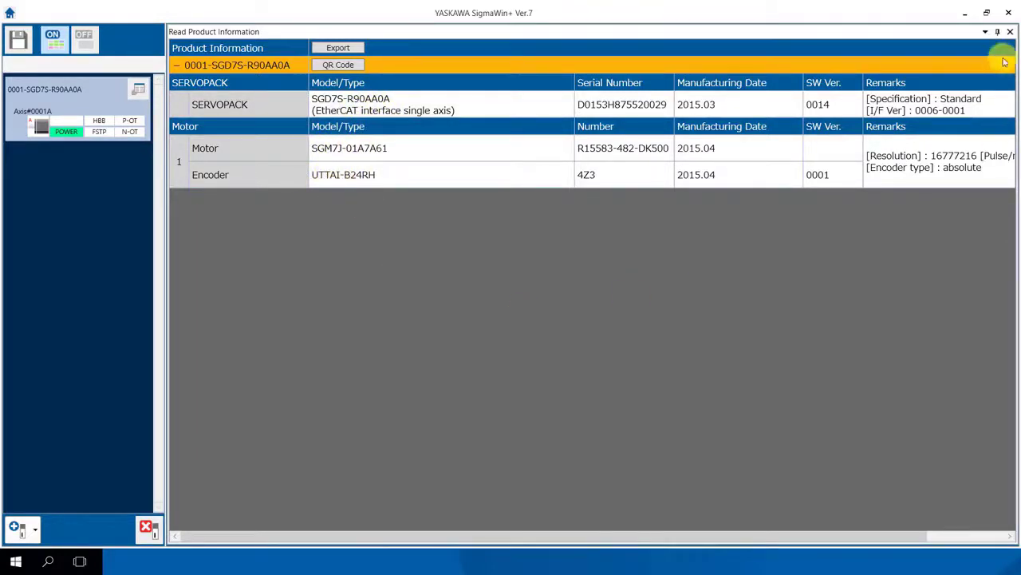
{"action": "left_click", "coordinate": [1011, 32]}
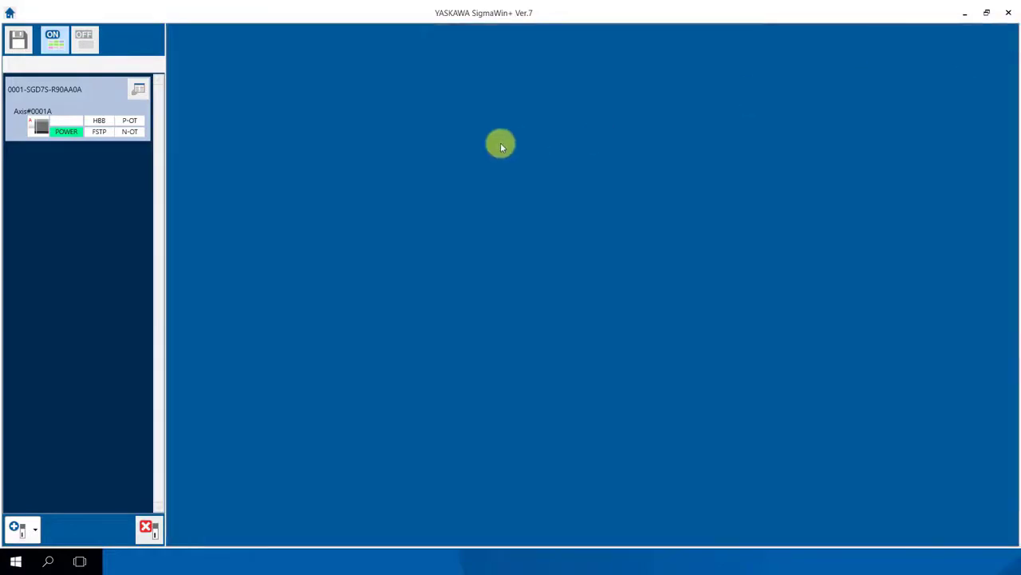
Open Edit Parameters for Axis A and write all parameters to the servopack
{"action": "left_click", "coordinate": [134, 89]}
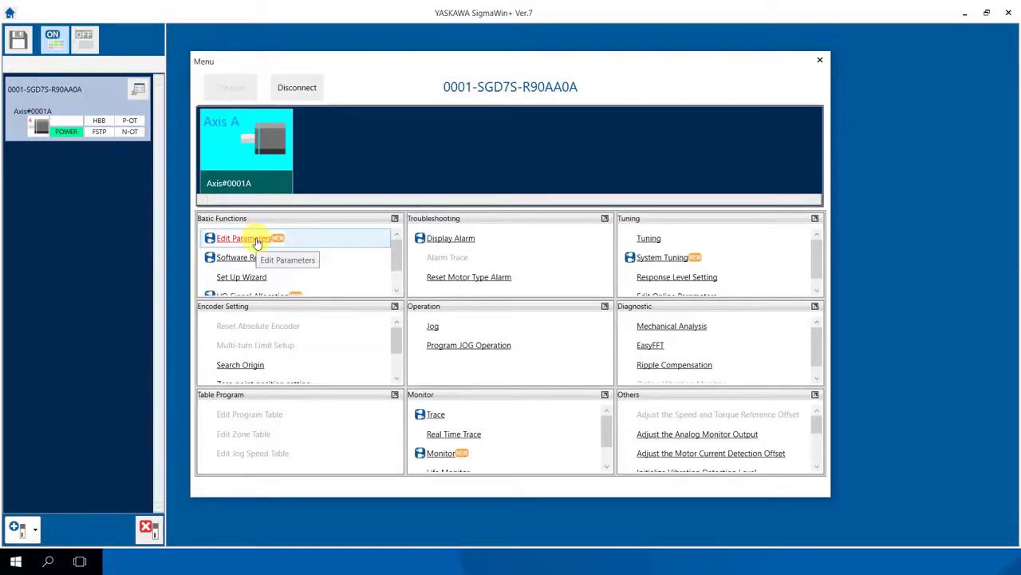
{"action": "left_click", "coordinate": [257, 241]}
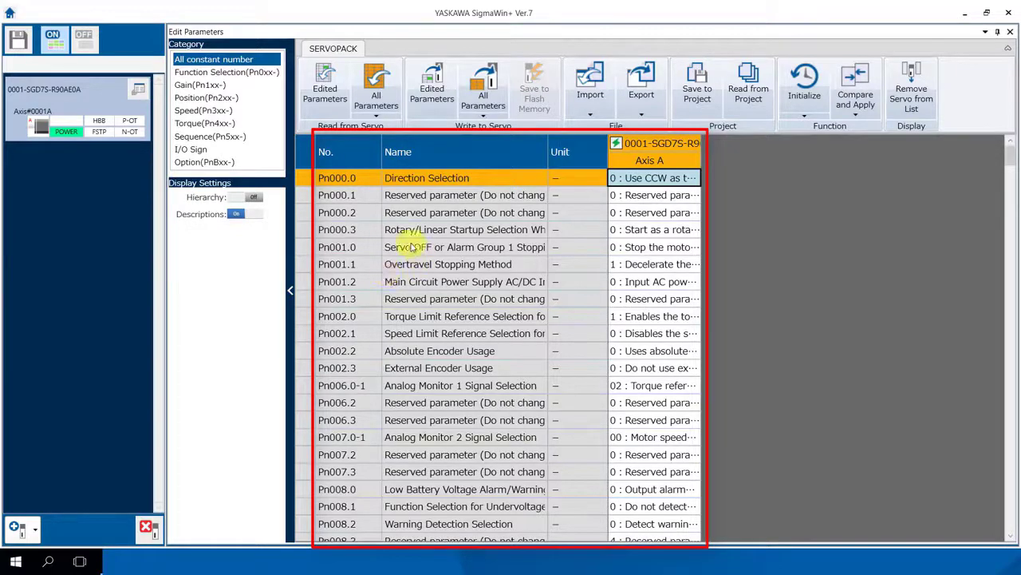
{"action": "left_click", "coordinate": [506, 178]}
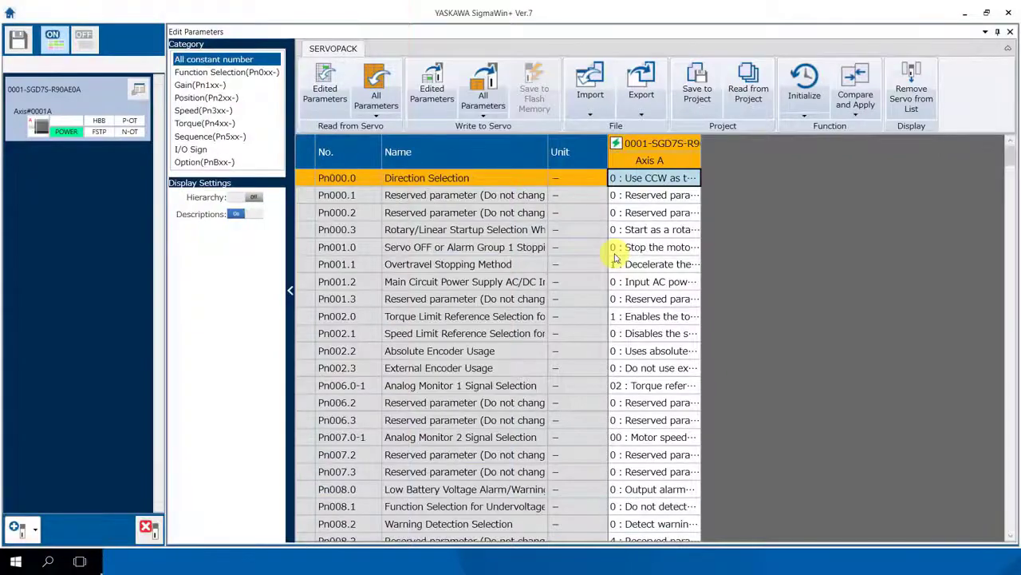
{"action": "left_click", "coordinate": [483, 102]}
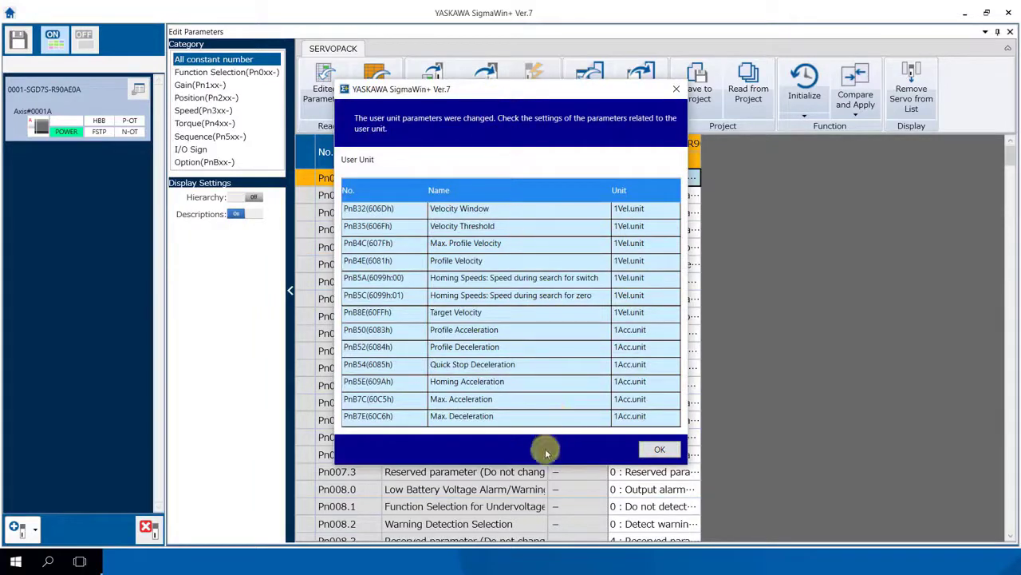
Dismiss the user-unit notice, quit SigmaWin+ answering Ja twice, and save the project to Desktop
{"action": "left_click", "coordinate": [659, 451]}
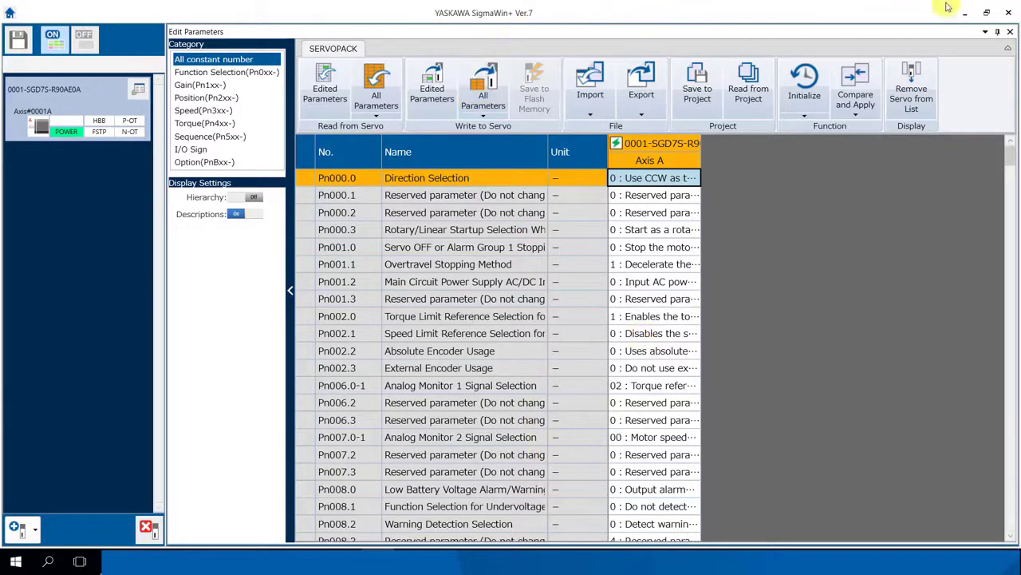
{"action": "left_click", "coordinate": [1009, 14]}
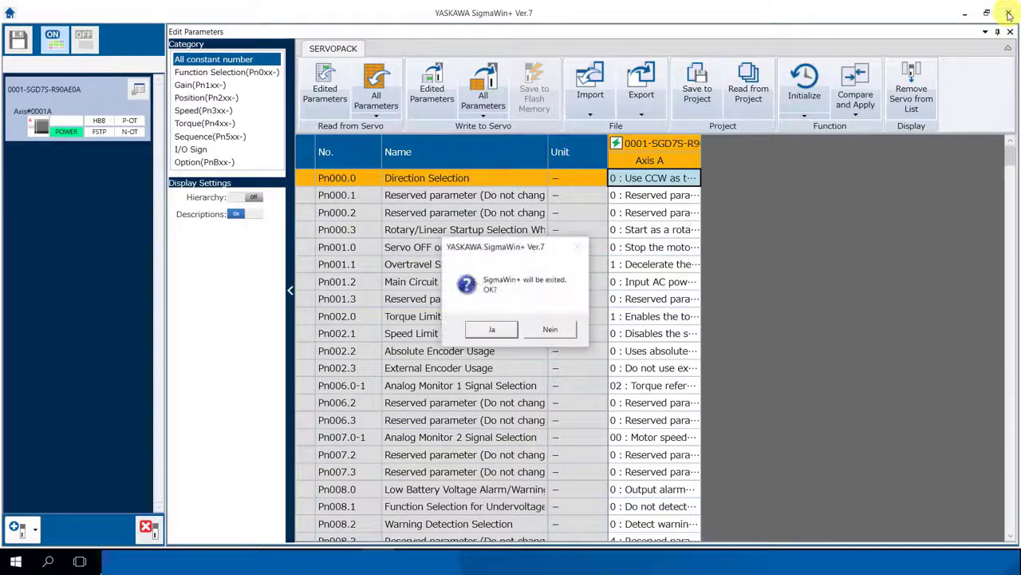
{"action": "left_click", "coordinate": [496, 330]}
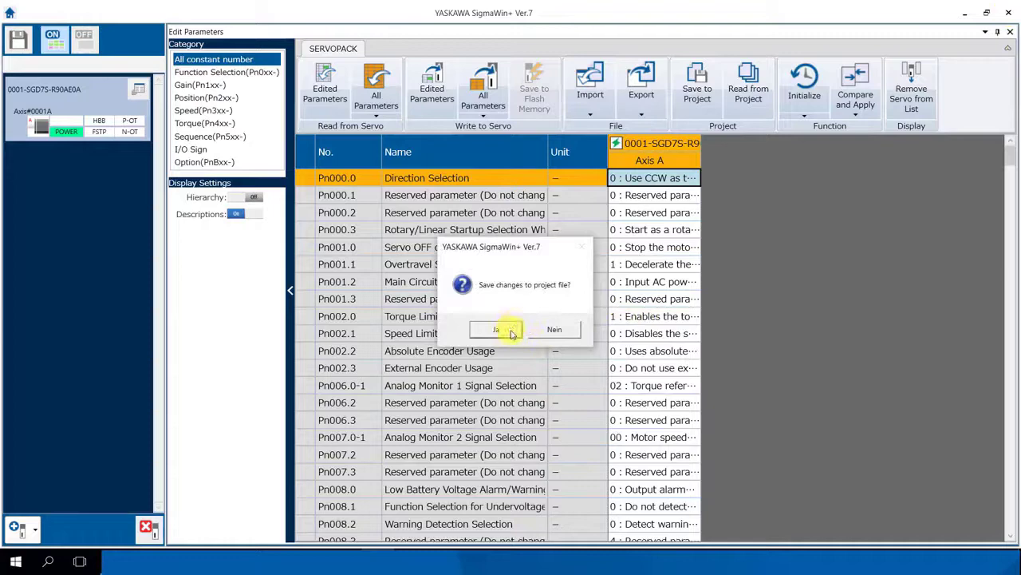
{"action": "left_click", "coordinate": [511, 333]}
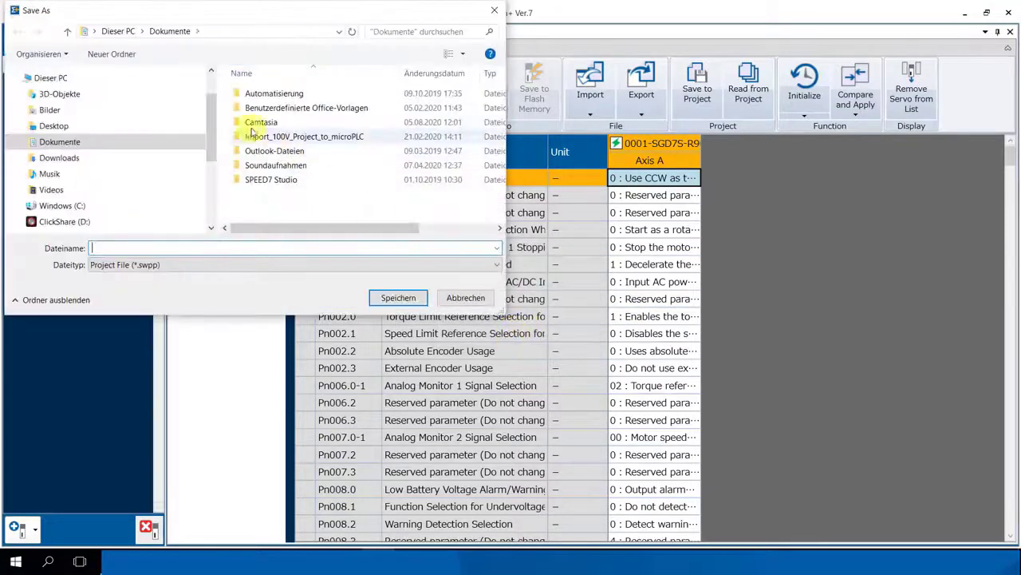
{"action": "left_click", "coordinate": [116, 127]}
{"action": "left_click", "coordinate": [153, 244]}
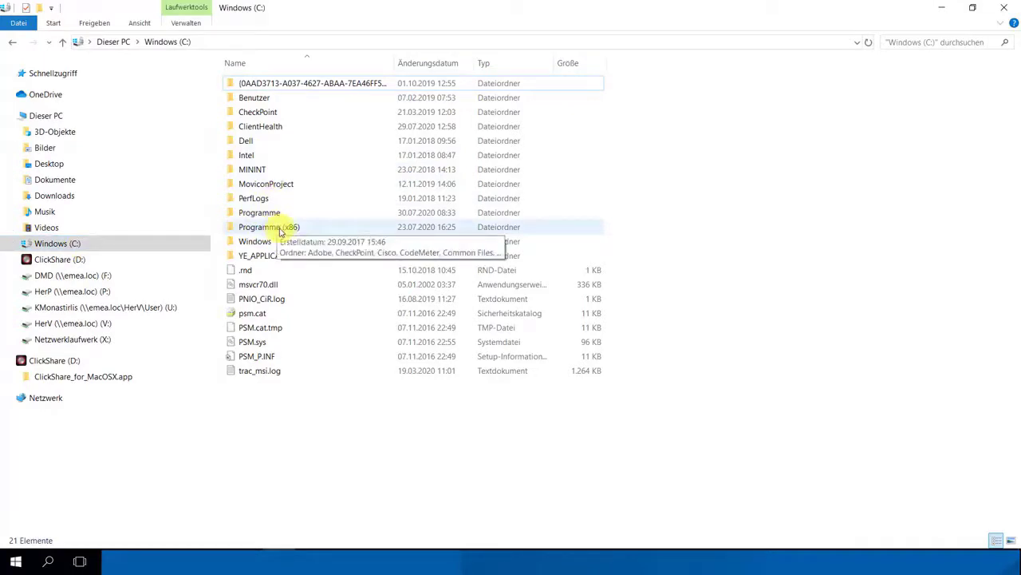
Browse to Programme (x86)\Vipa GmbH\SPEED7 Studio\Public\DemoProjects\SimpleMotion
{"action": "double_click", "coordinate": [280, 230]}
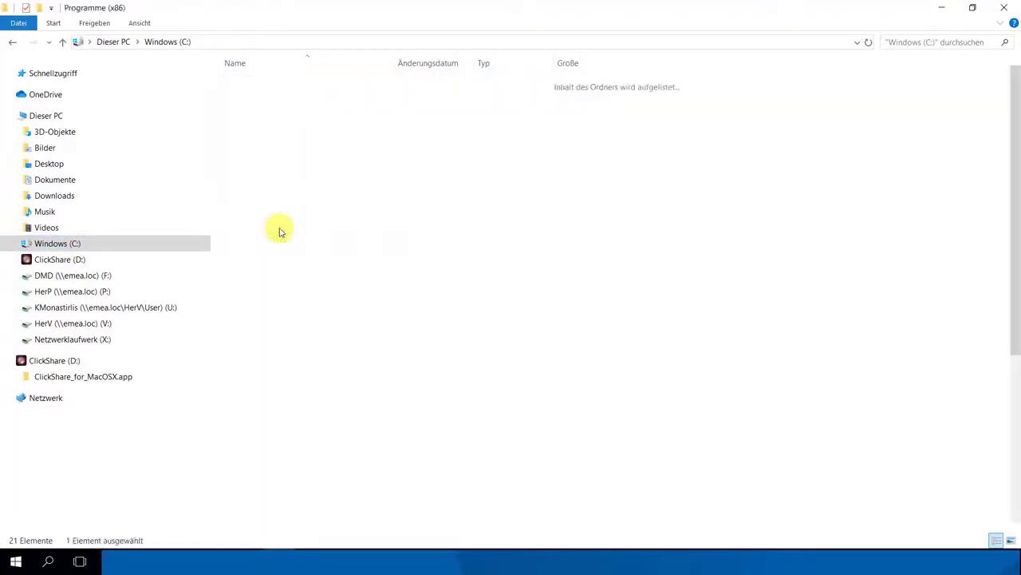
{"action": "scroll", "coordinate": [277, 333], "scroll_direction": "down", "scroll_amount": 5}
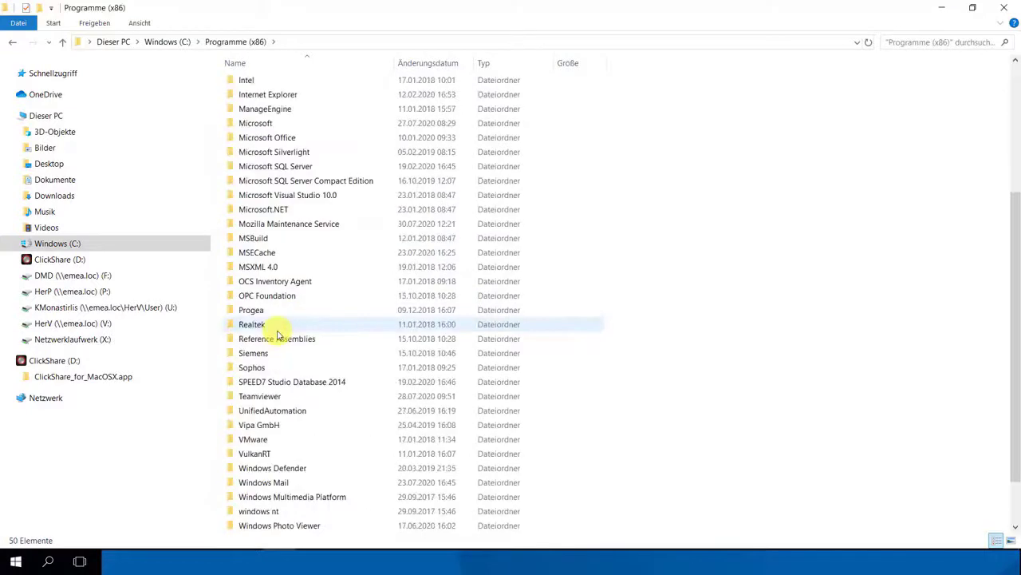
{"action": "key", "text": "v"}
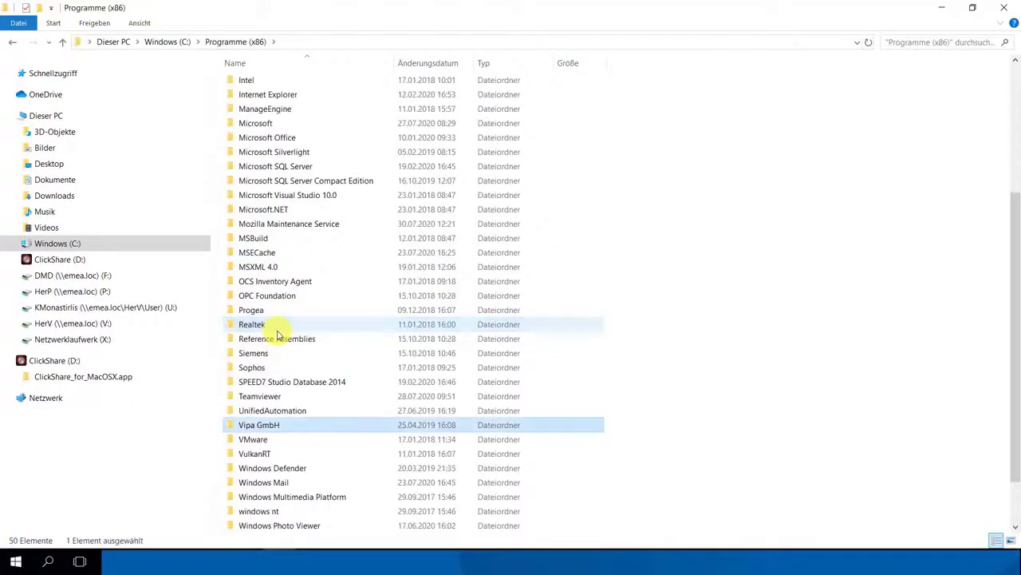
{"action": "double_click", "coordinate": [295, 432]}
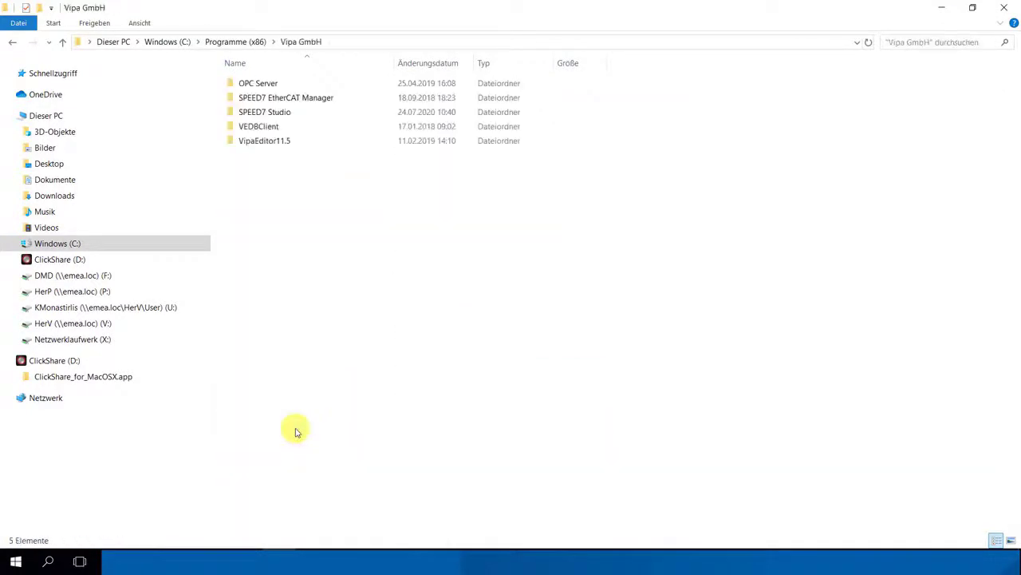
{"action": "double_click", "coordinate": [281, 118]}
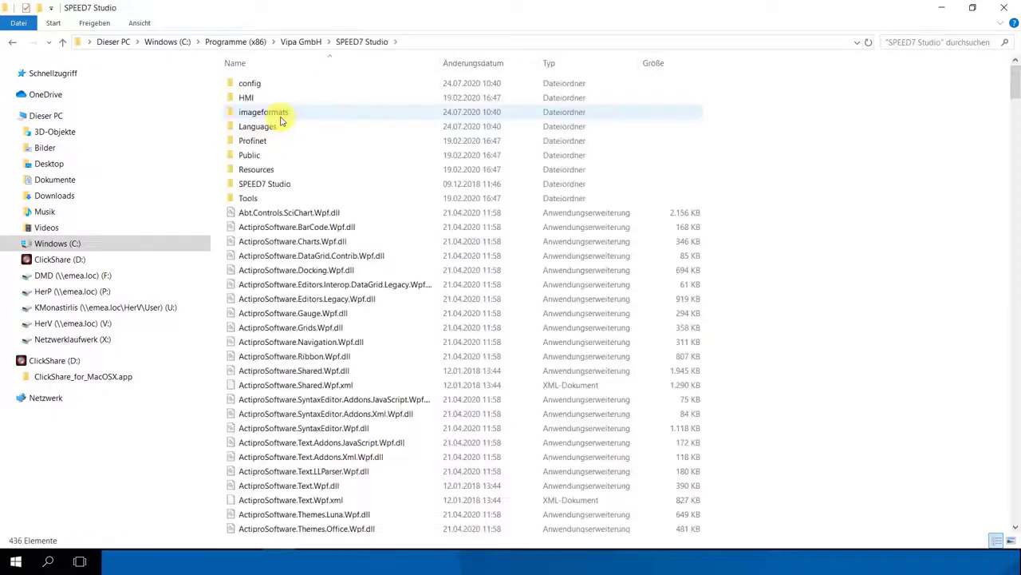
{"action": "double_click", "coordinate": [288, 158]}
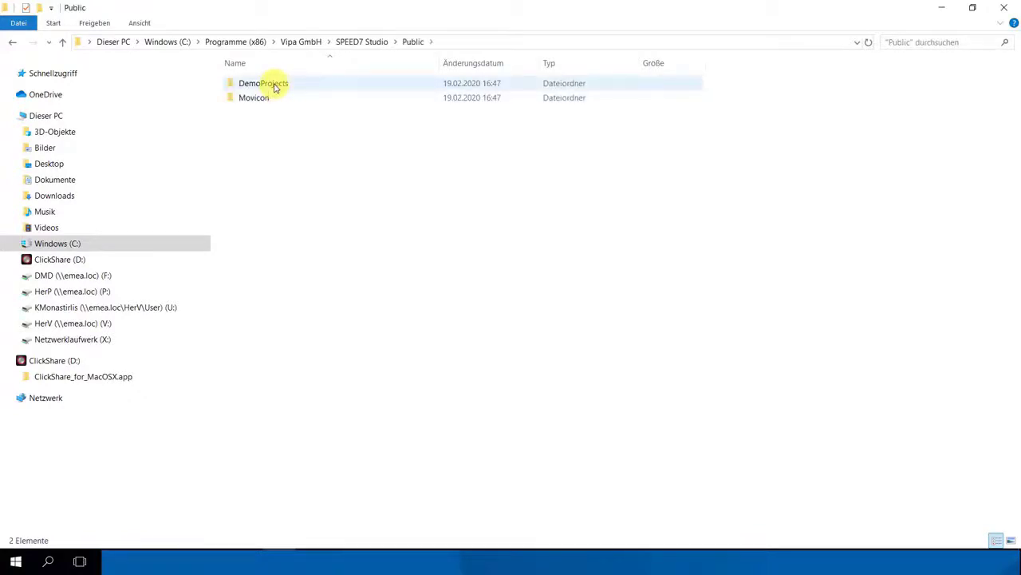
{"action": "double_click", "coordinate": [275, 84]}
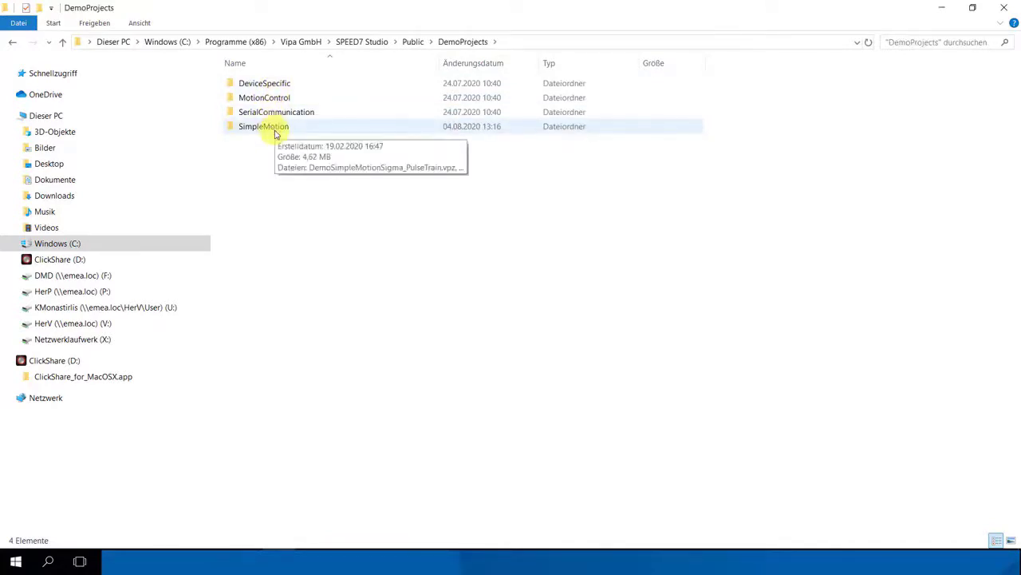
{"action": "double_click", "coordinate": [274, 129]}
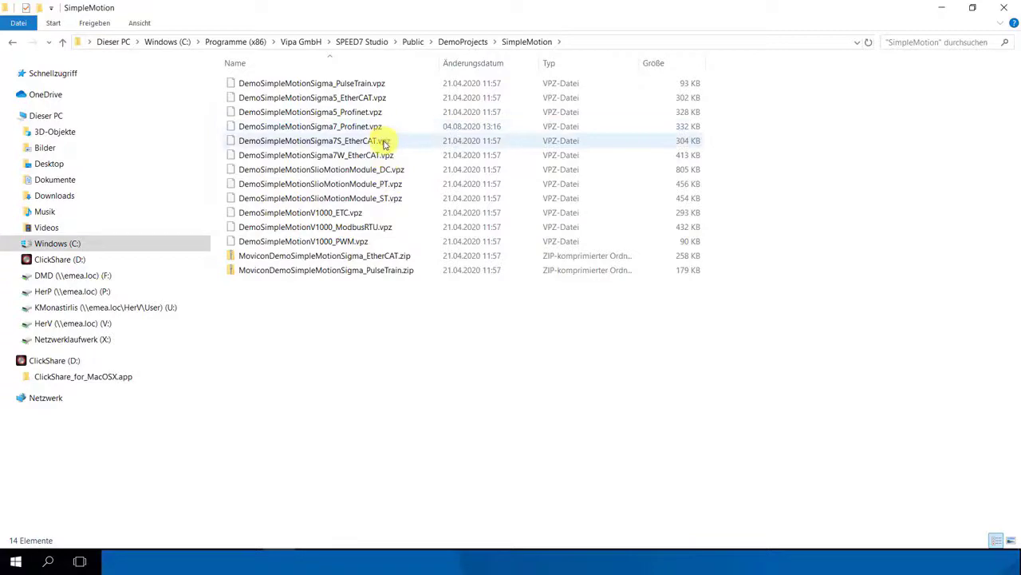
Copy the DemoSimpleMotionSigma7S_EtherCAT.vpz demo project file with Kopieren
{"action": "left_click", "coordinate": [385, 140]}
{"action": "right_click", "coordinate": [385, 142]}
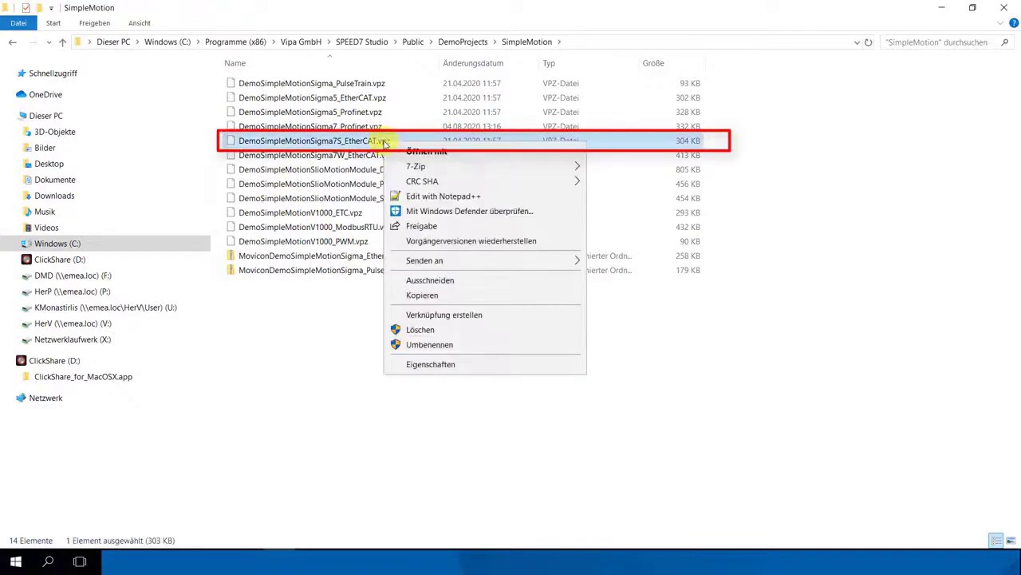
{"action": "left_click", "coordinate": [422, 294]}
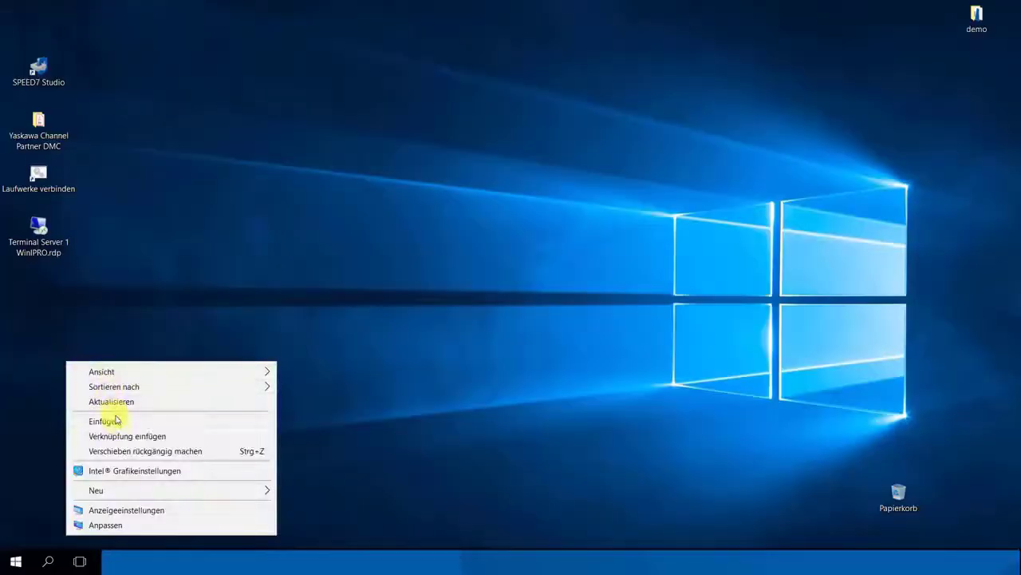
Paste DemoSimpleMotionSigma7S_EtherCAT.vpz onto the desktop with Einfügen
{"action": "left_click", "coordinate": [116, 421]}
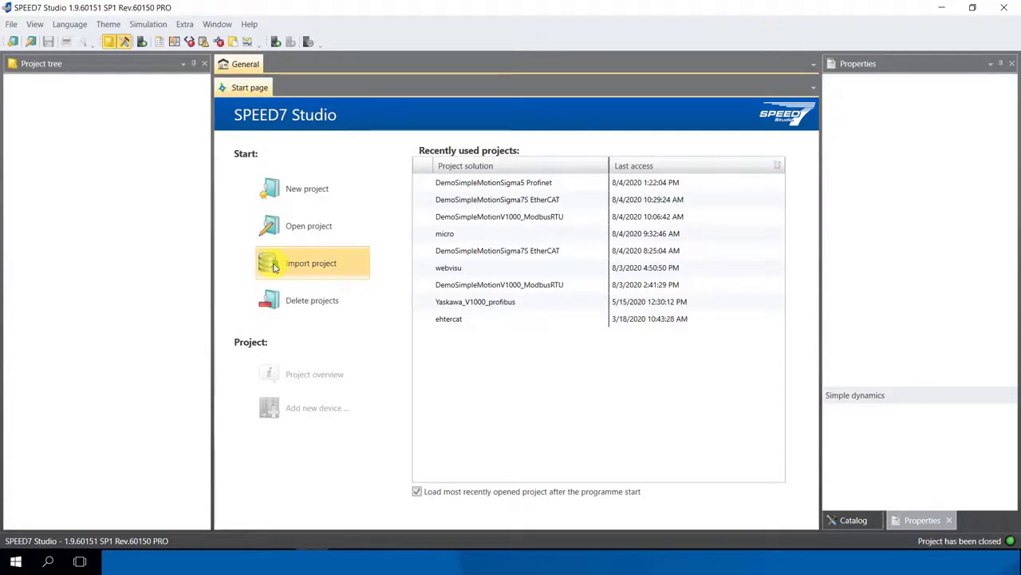
Import the DemoSimpleMotionSigma7S_EtherCAT.vpz project file and open it after import
{"action": "left_click", "coordinate": [273, 268]}
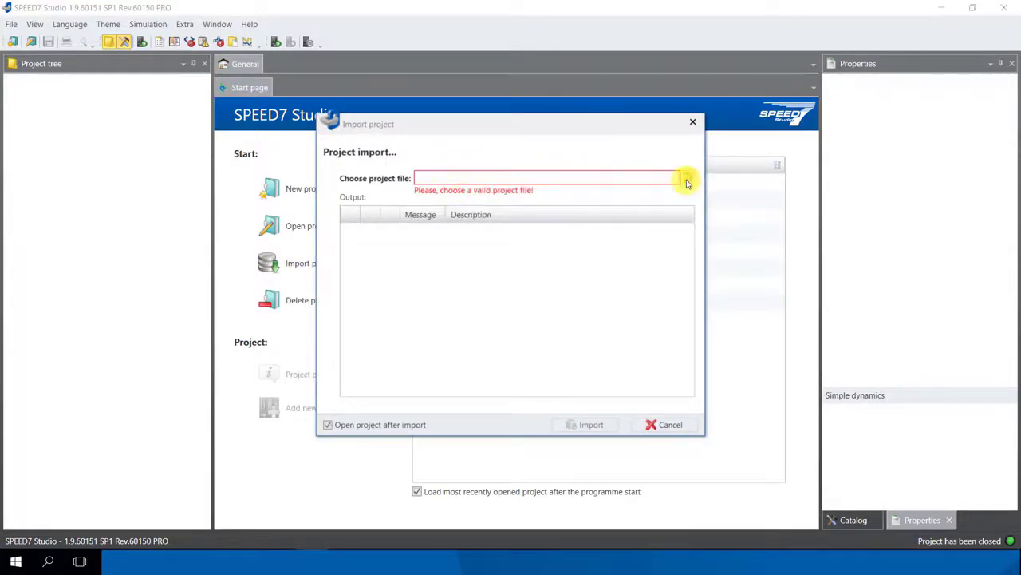
{"action": "left_click", "coordinate": [685, 180]}
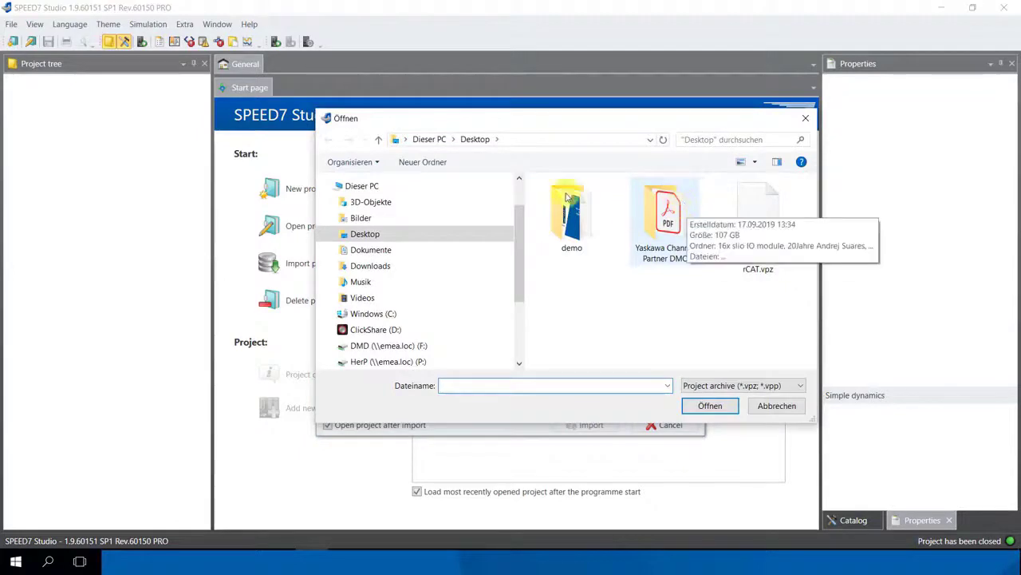
{"action": "left_click", "coordinate": [752, 226]}
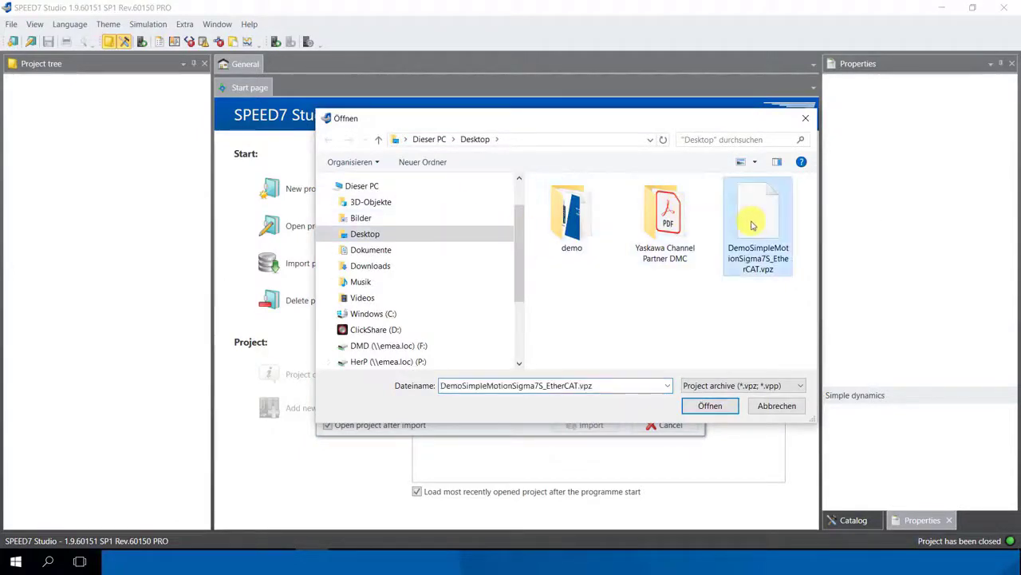
{"action": "left_click", "coordinate": [710, 407]}
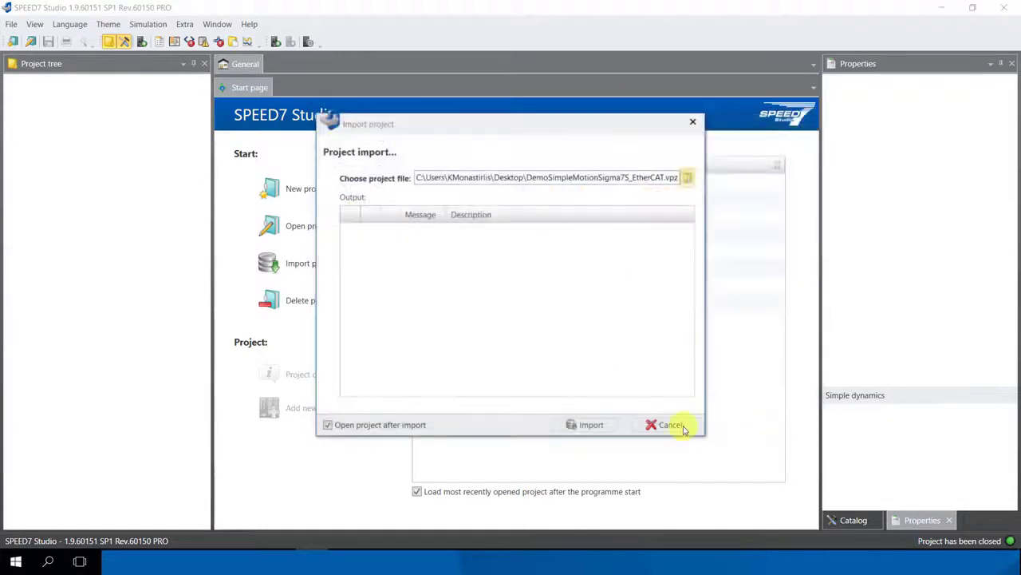
{"action": "left_click", "coordinate": [595, 429]}
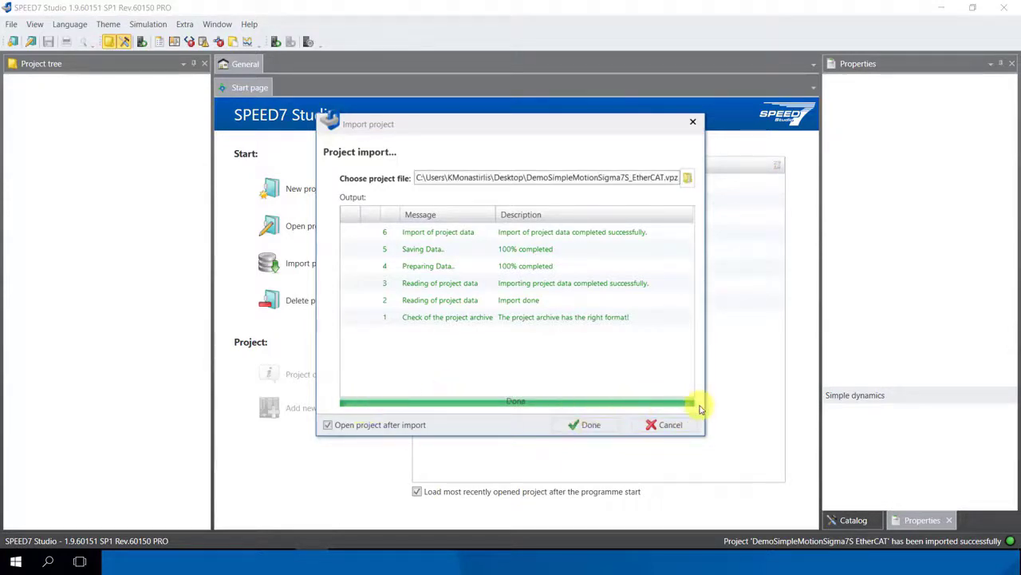
{"action": "left_click", "coordinate": [591, 425]}
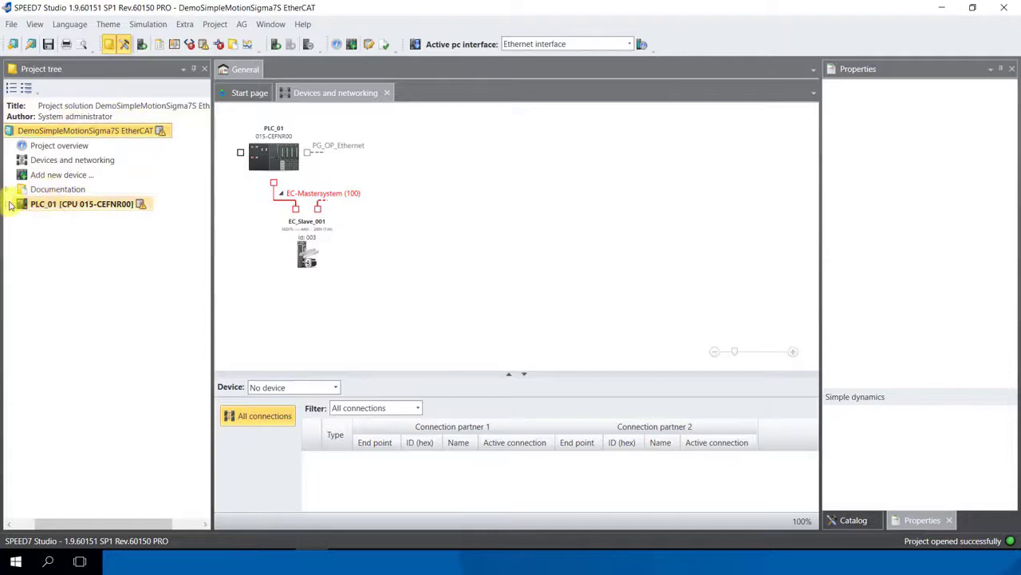
Search accessible partners from PLC_01's Communication properties, finding the 015-CEFNR00 at 0.0.0.0
{"action": "left_click", "coordinate": [11, 205]}
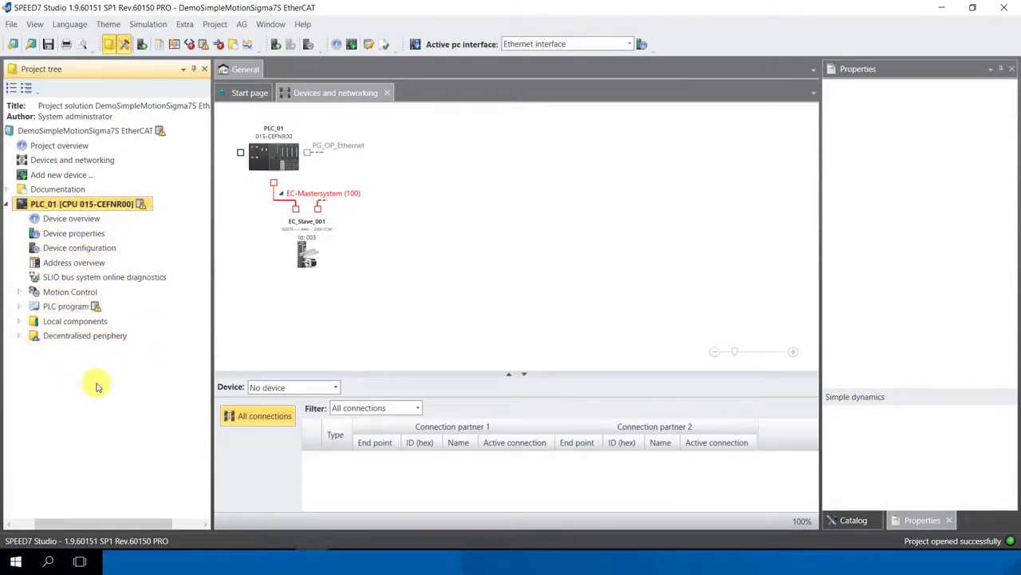
{"action": "left_click", "coordinate": [103, 105]}
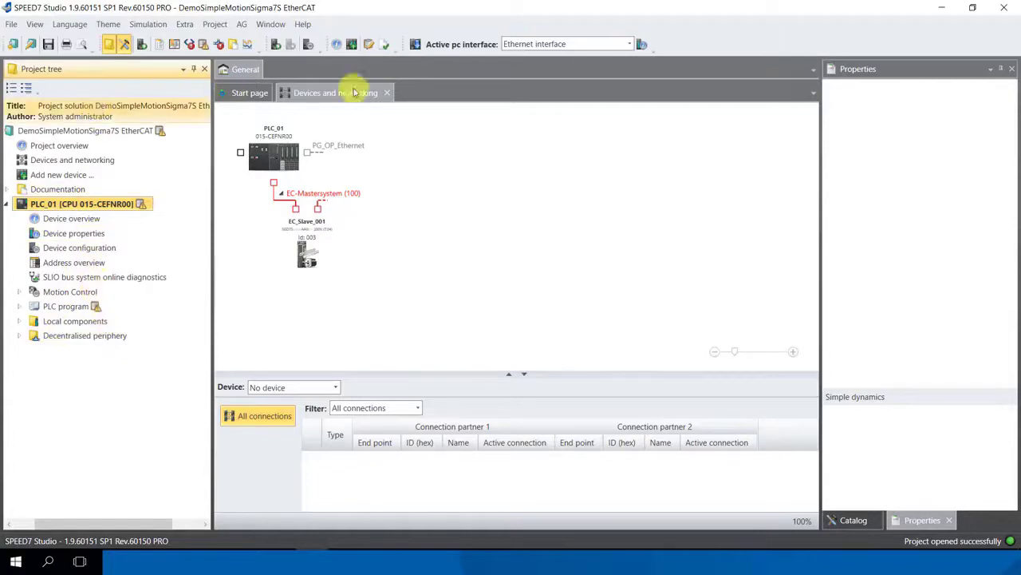
{"action": "left_click", "coordinate": [643, 46]}
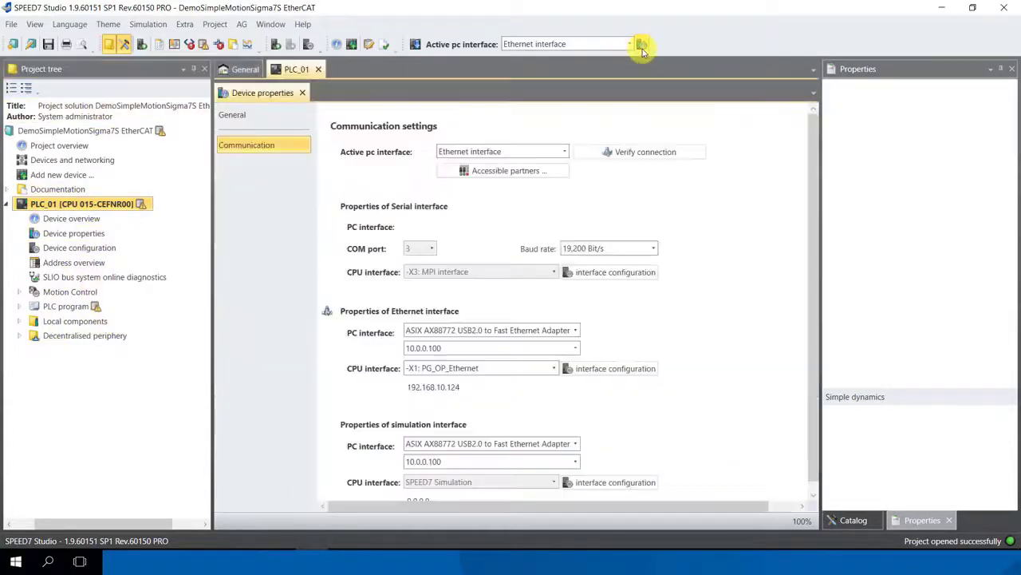
{"action": "left_click", "coordinate": [535, 175]}
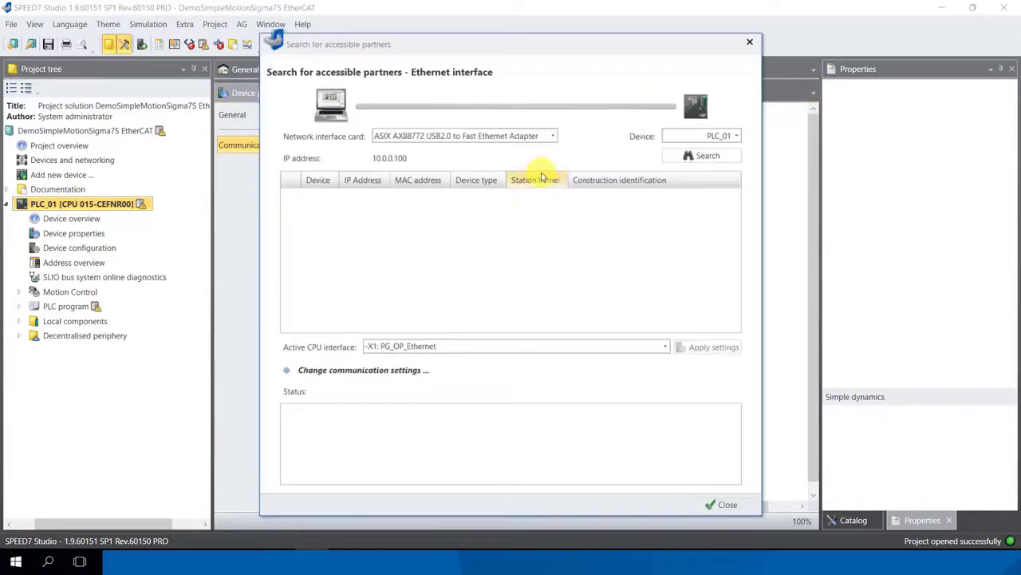
{"action": "left_click", "coordinate": [703, 155]}
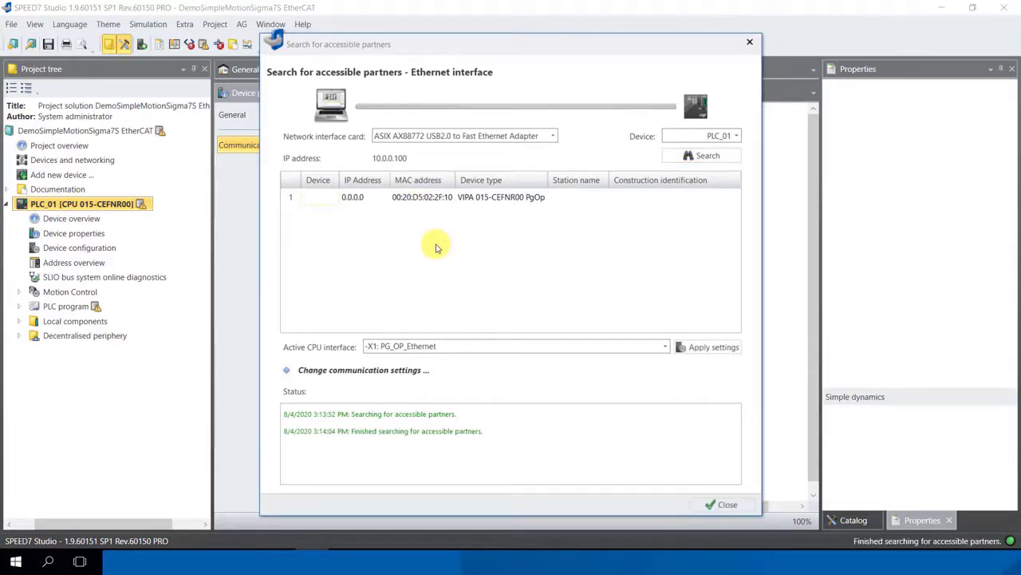
Set the found 015-CEFNR00 CPU to IP 10.0.0.70 with gateway 10.0.0.70, then close the search
{"action": "left_click", "coordinate": [344, 199]}
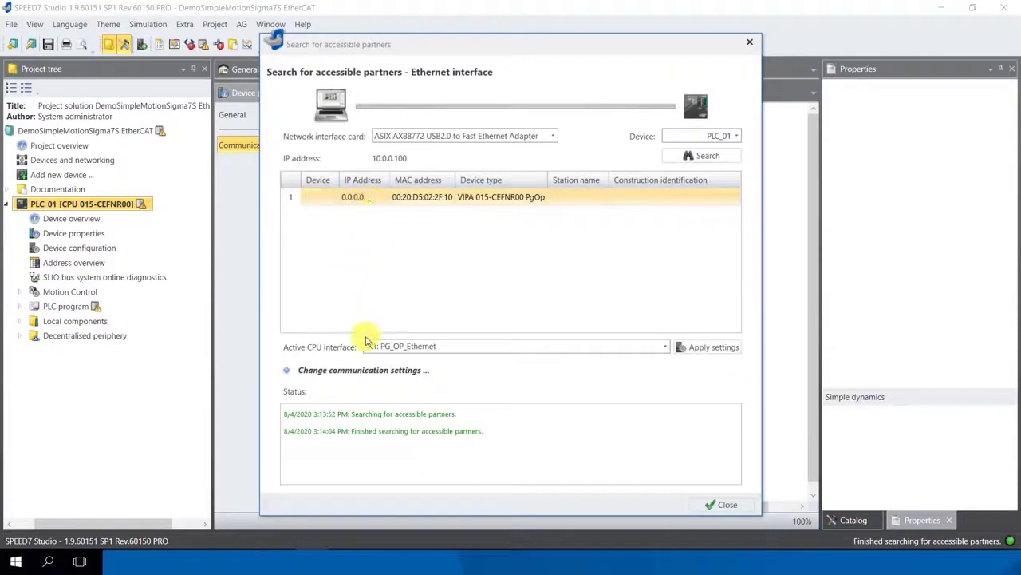
{"action": "left_click", "coordinate": [297, 370]}
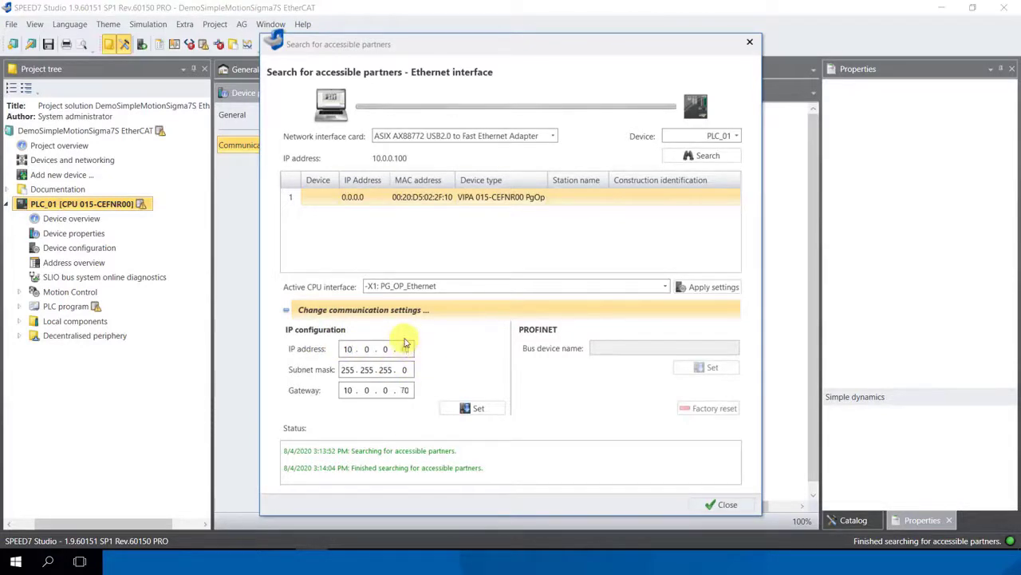
{"action": "left_click", "coordinate": [460, 410]}
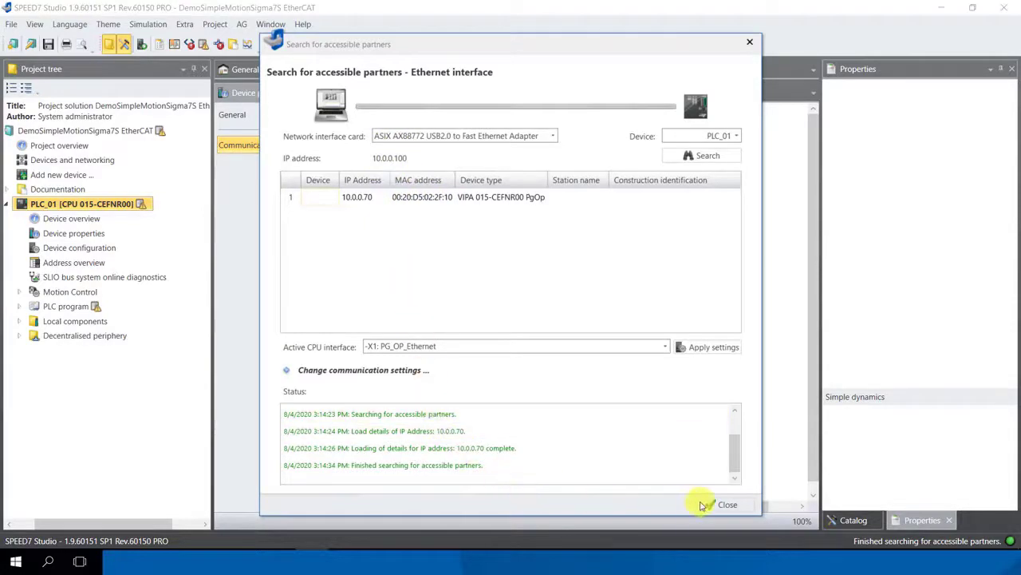
{"action": "left_click", "coordinate": [728, 506]}
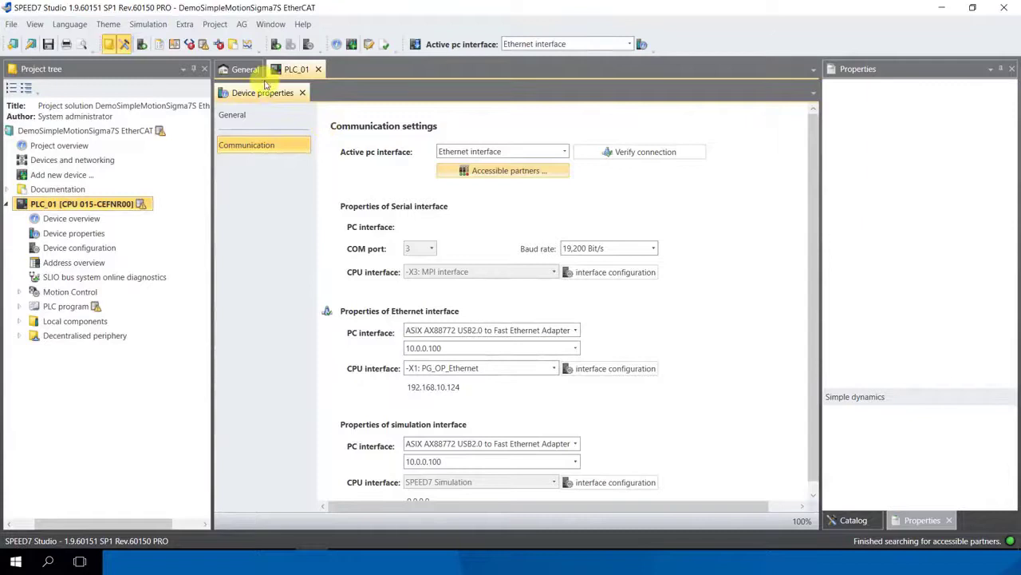
Open the -X1 PG_OP_Ethernet interface properties in PLC_01's device configuration
{"action": "left_click", "coordinate": [243, 70]}
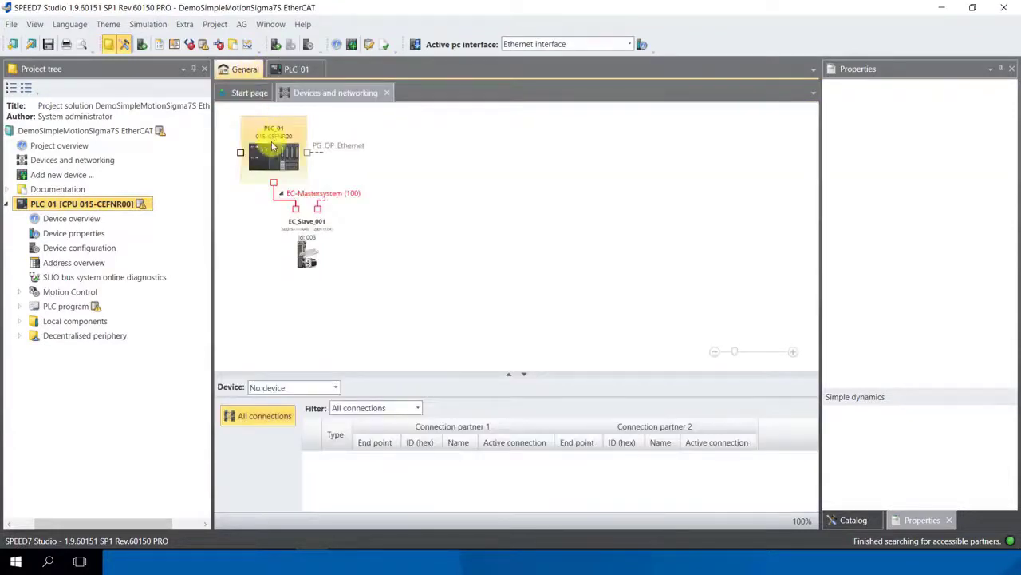
{"action": "double_click", "coordinate": [273, 146]}
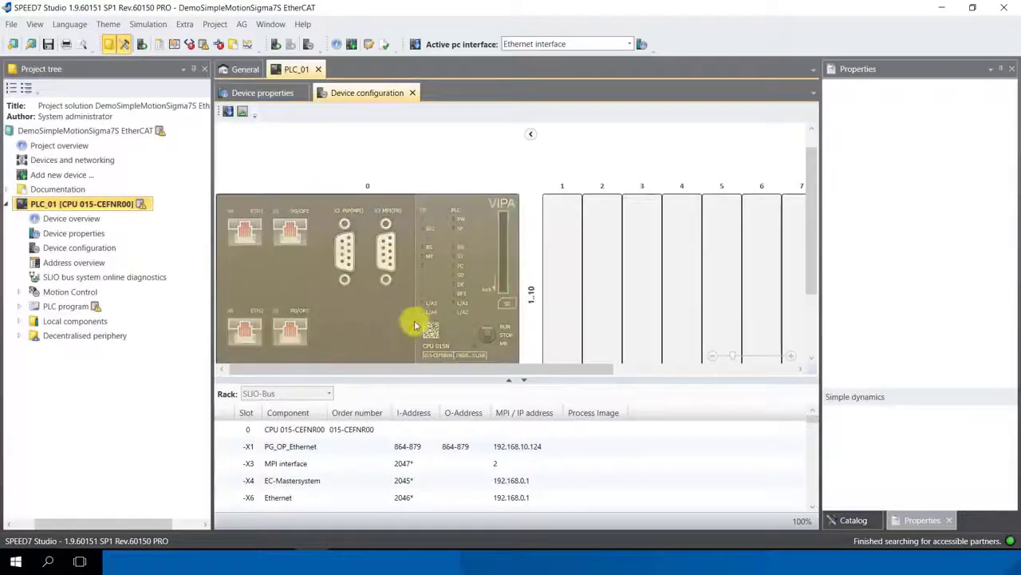
{"action": "double_click", "coordinate": [525, 449]}
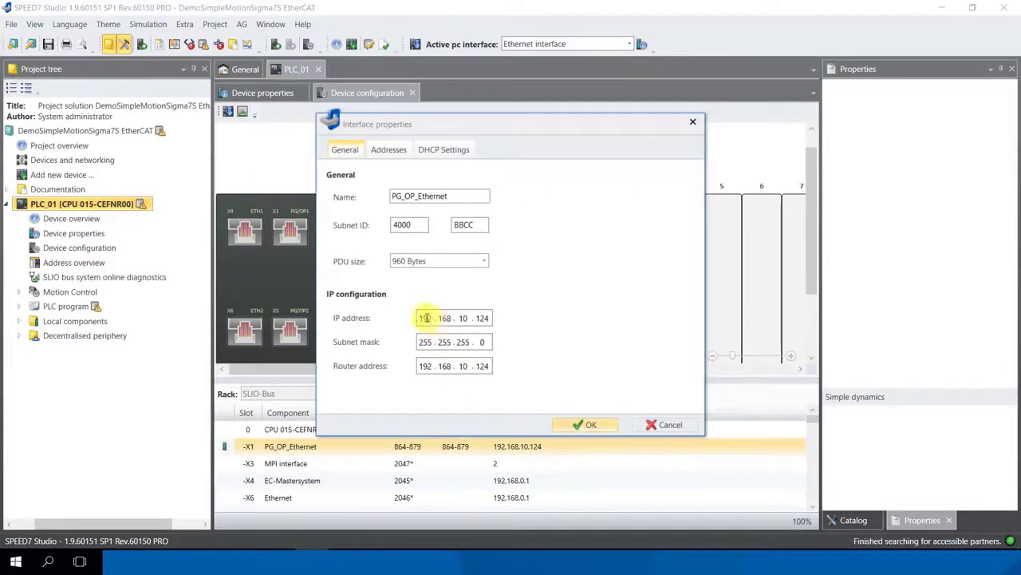
Change the interface IP address from 192.168.10.124 to 10.0.0.70 and confirm
{"action": "double_click", "coordinate": [425, 318]}
{"action": "type", "text": "10"}
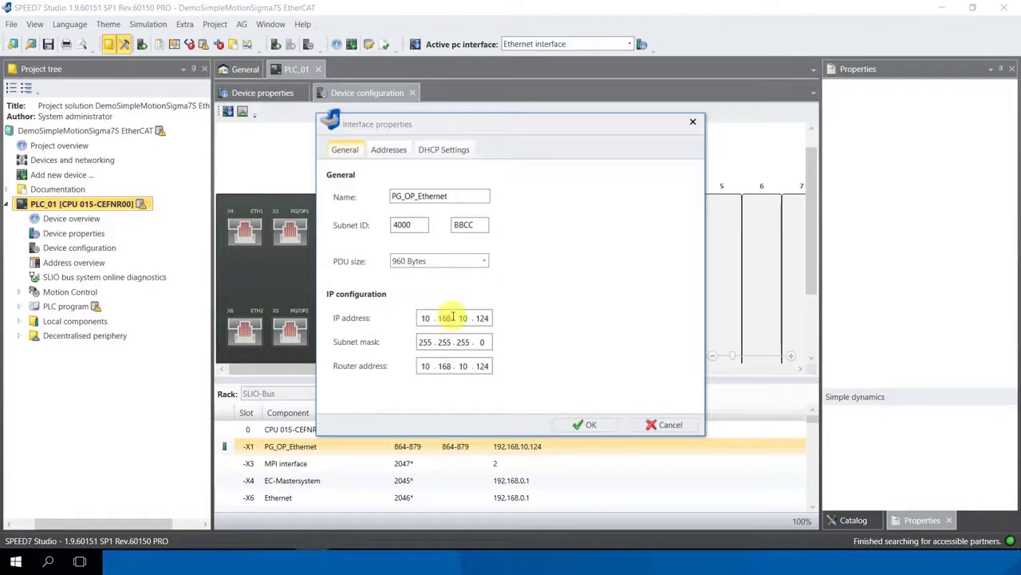
{"action": "double_click", "coordinate": [440, 317]}
{"action": "type", "text": "0"}
{"action": "double_click", "coordinate": [463, 317]}
{"action": "type", "text": "0"}
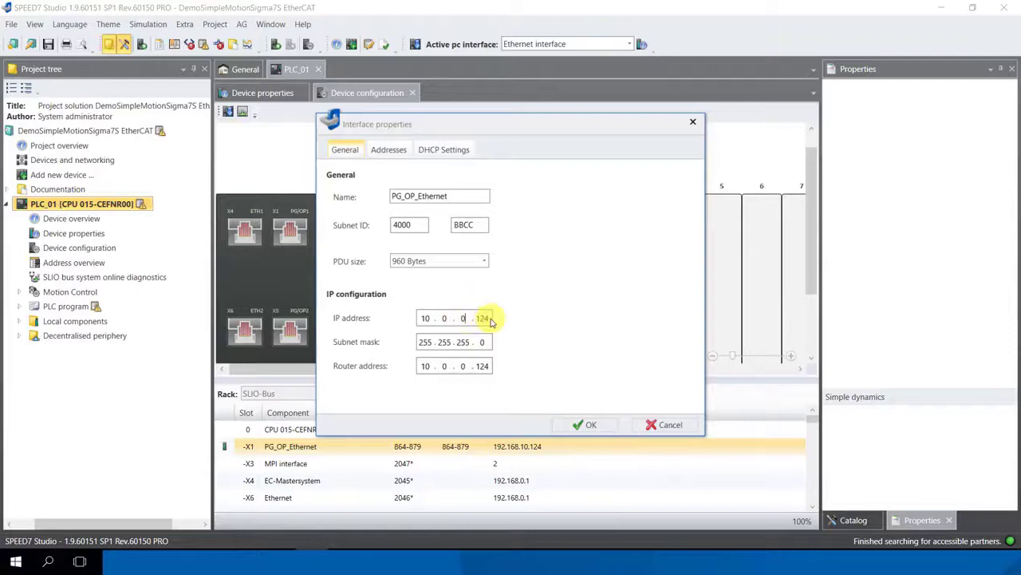
{"action": "double_click", "coordinate": [485, 318]}
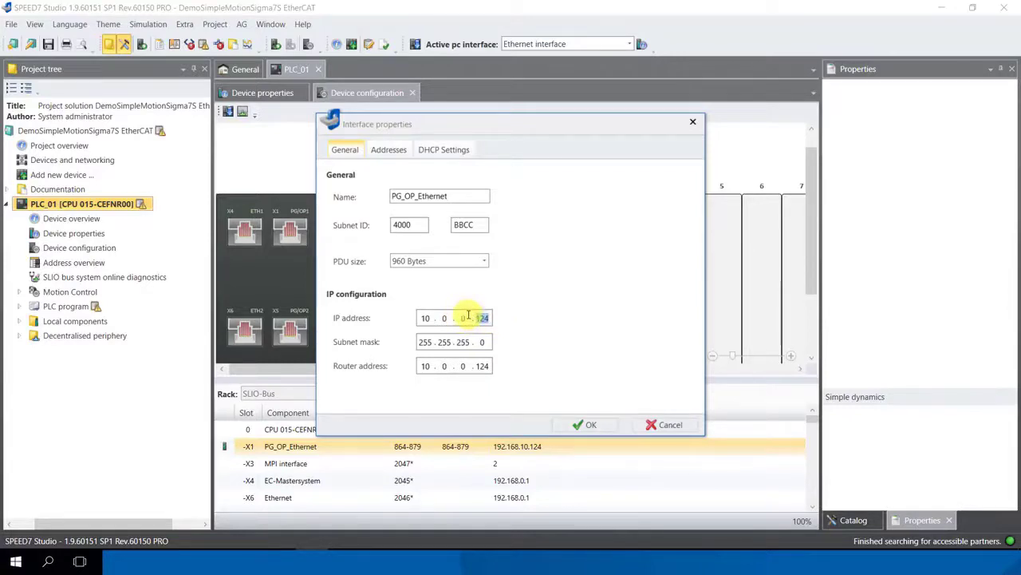
{"action": "type", "text": "70"}
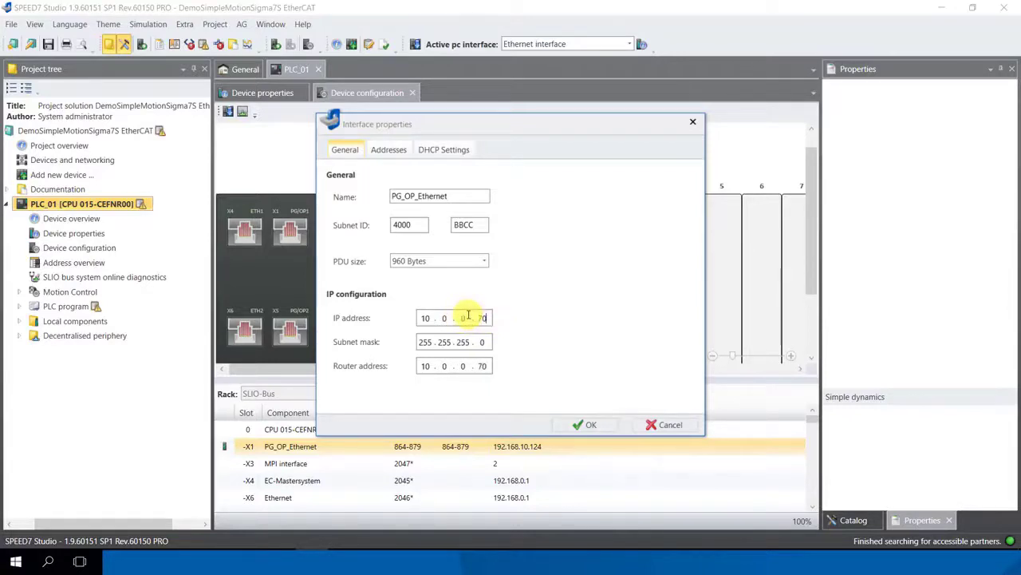
{"action": "left_click", "coordinate": [587, 426]}
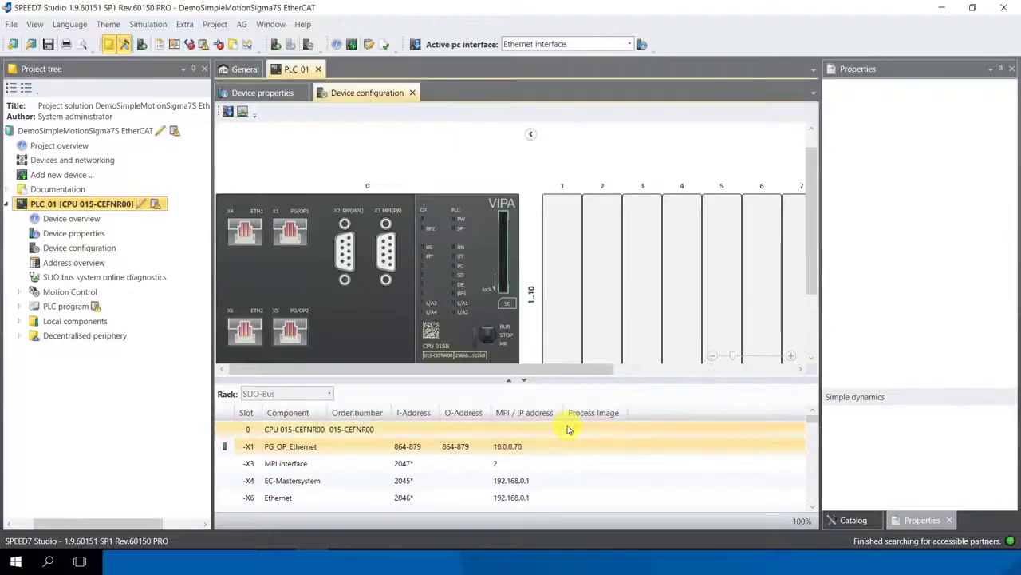
Save the project and compile it with F6
{"action": "left_click", "coordinate": [49, 45]}
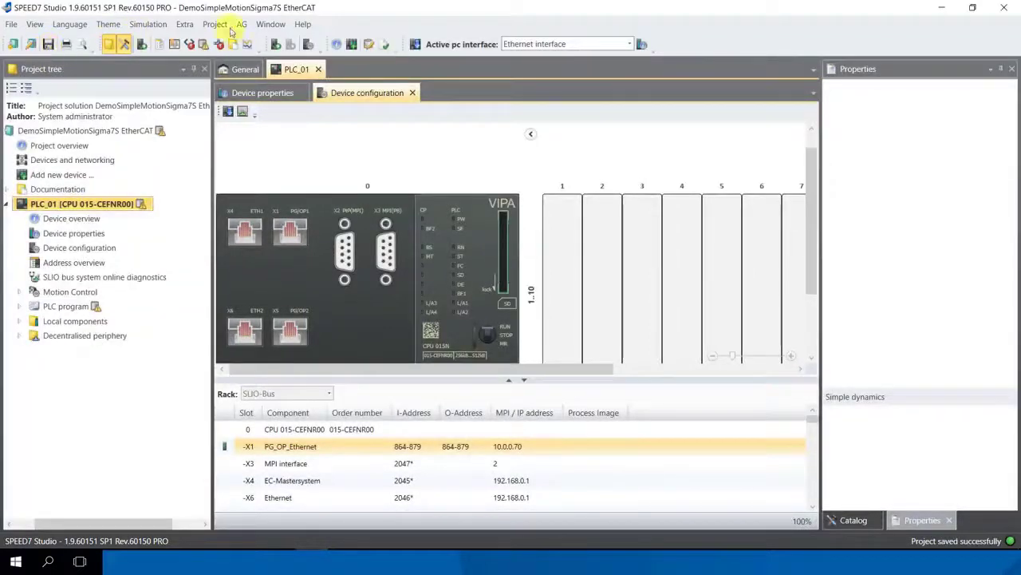
{"action": "left_click", "coordinate": [383, 45]}
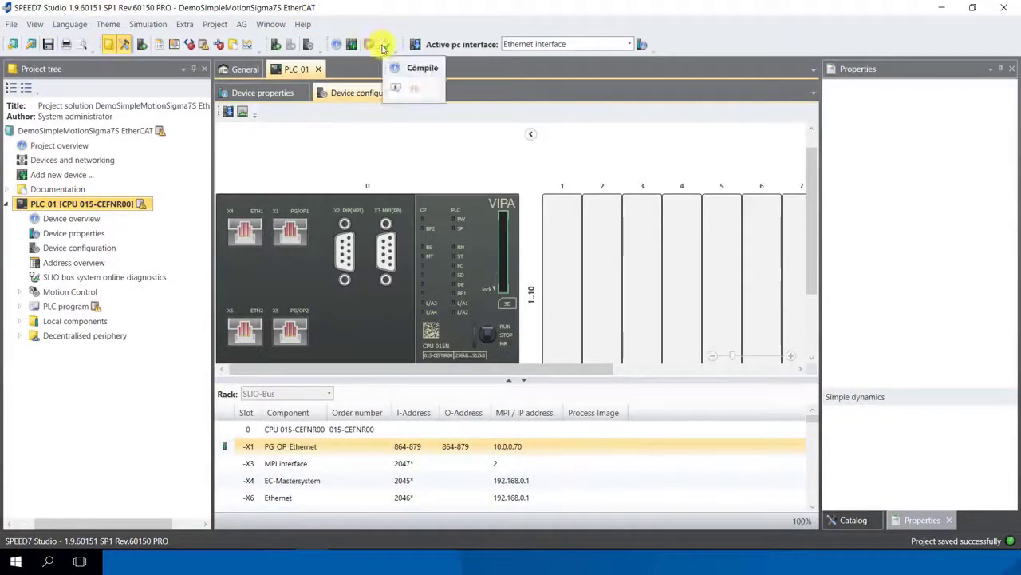
{"action": "key", "text": "F6"}
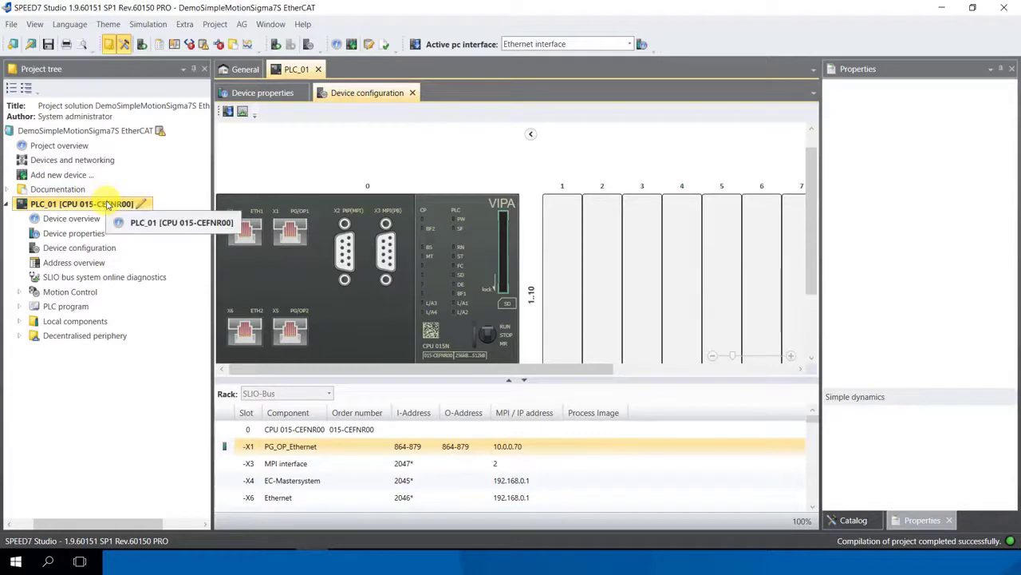
Test the connection to PLC_01 at 10.0.0.70 and transfer the whole project error-free
{"action": "right_click", "coordinate": [106, 204]}
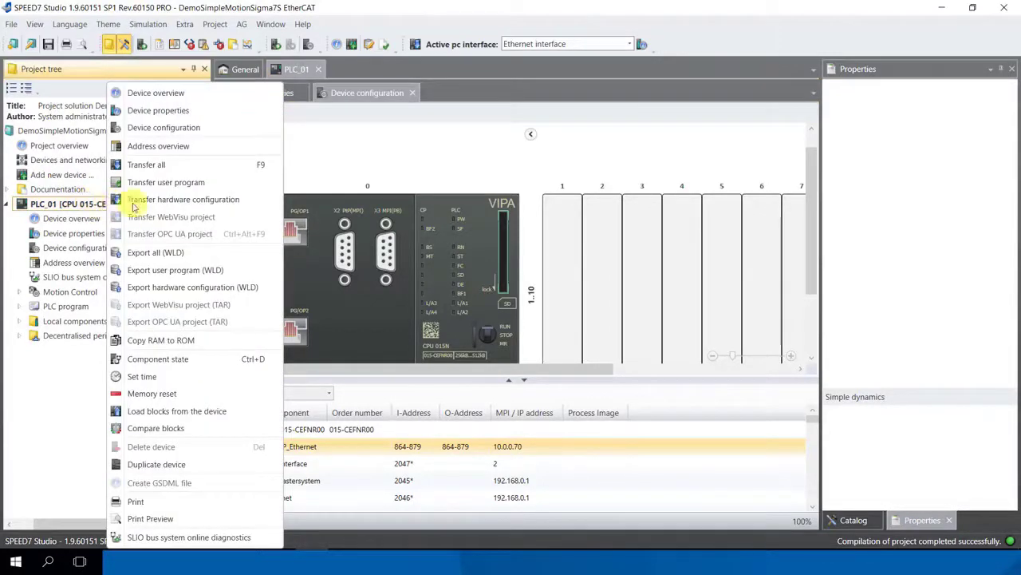
{"action": "left_click", "coordinate": [146, 164]}
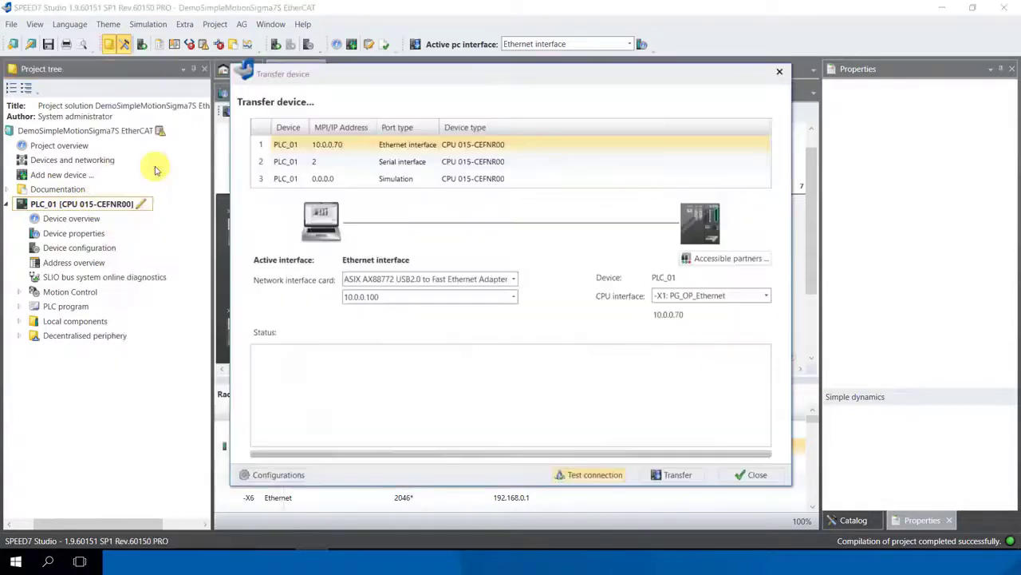
{"action": "left_click", "coordinate": [586, 476]}
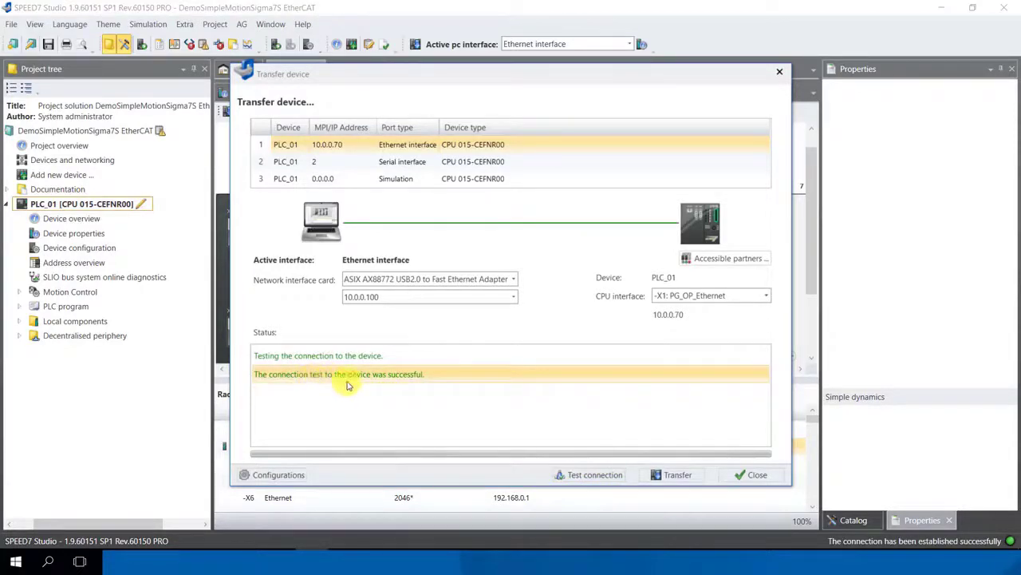
{"action": "left_click", "coordinate": [677, 474]}
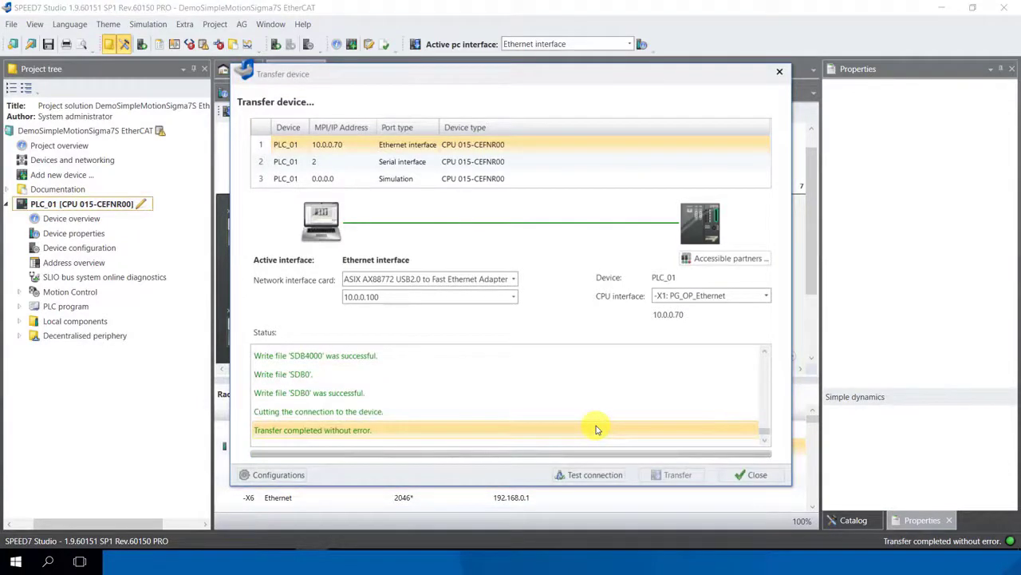
{"action": "left_click", "coordinate": [574, 412]}
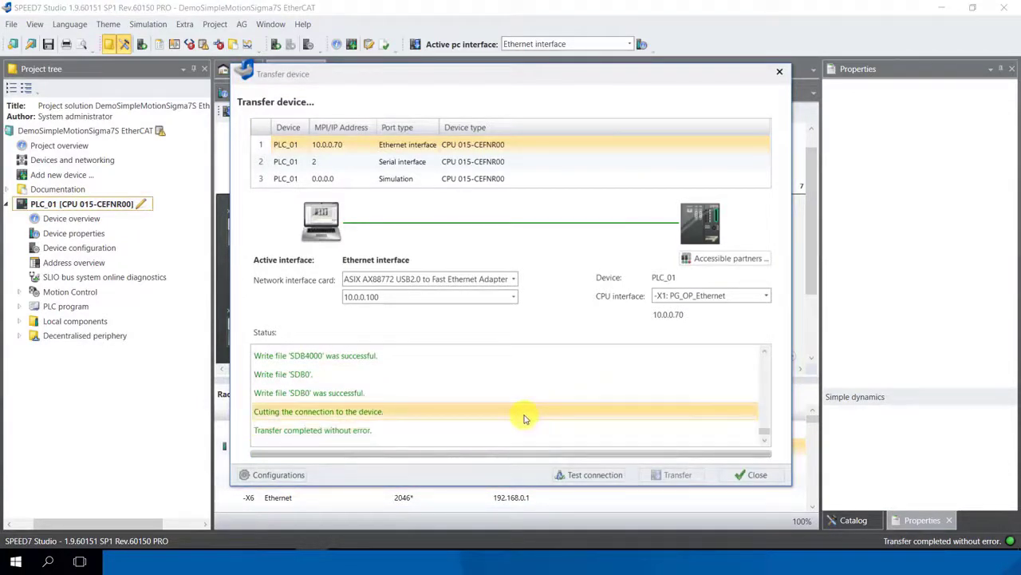
{"action": "left_click", "coordinate": [504, 431]}
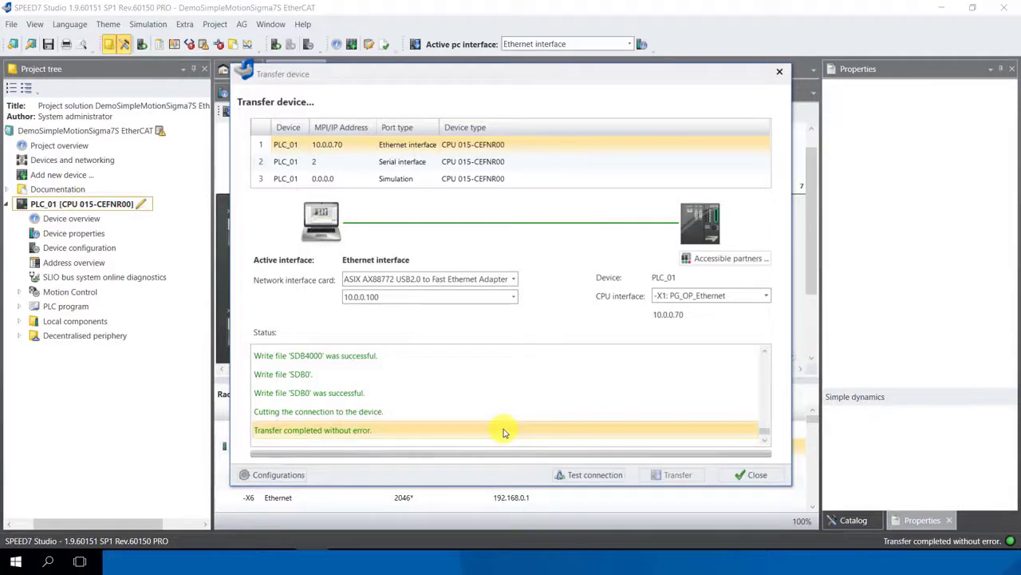
{"action": "left_click", "coordinate": [743, 480]}
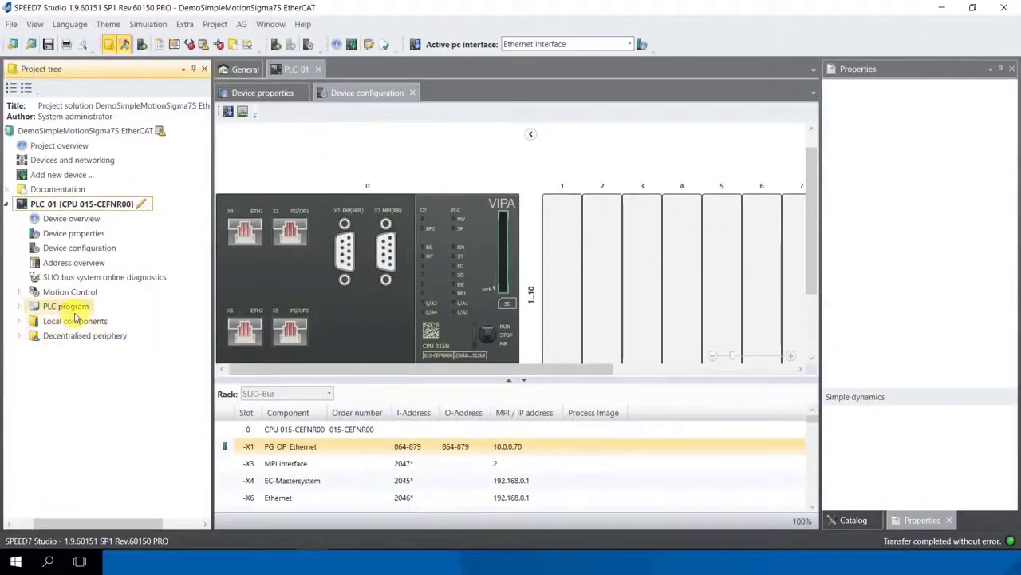
Expand PLC program and its Watch tables folder to reveal AppControl
{"action": "left_click", "coordinate": [21, 306]}
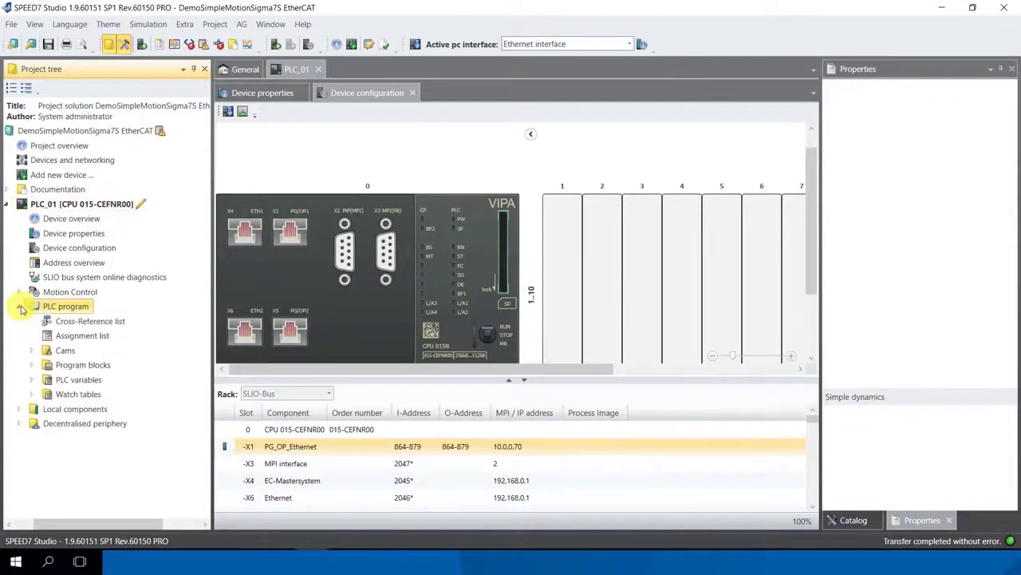
{"action": "left_click", "coordinate": [33, 394]}
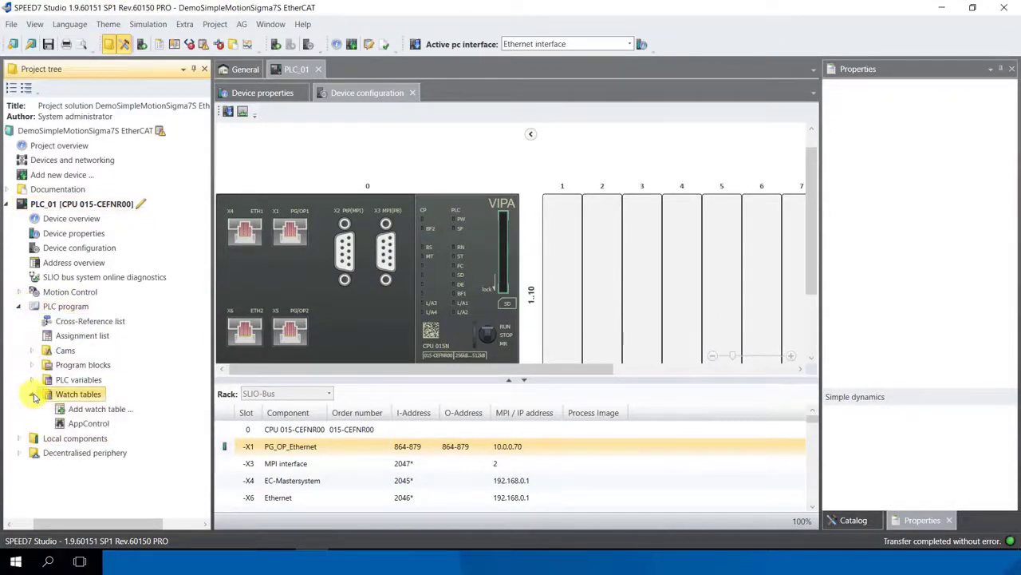
Open AppControl, group variables by axis, and expand Axis01 - Init to show InitEnable (M 100.0)
{"action": "left_click", "coordinate": [89, 424]}
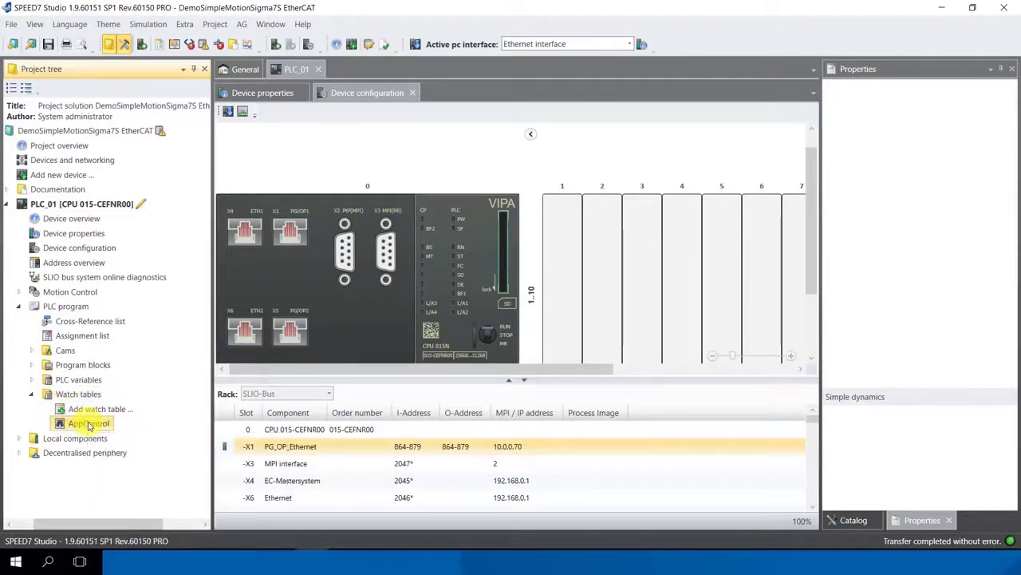
{"action": "double_click", "coordinate": [87, 424]}
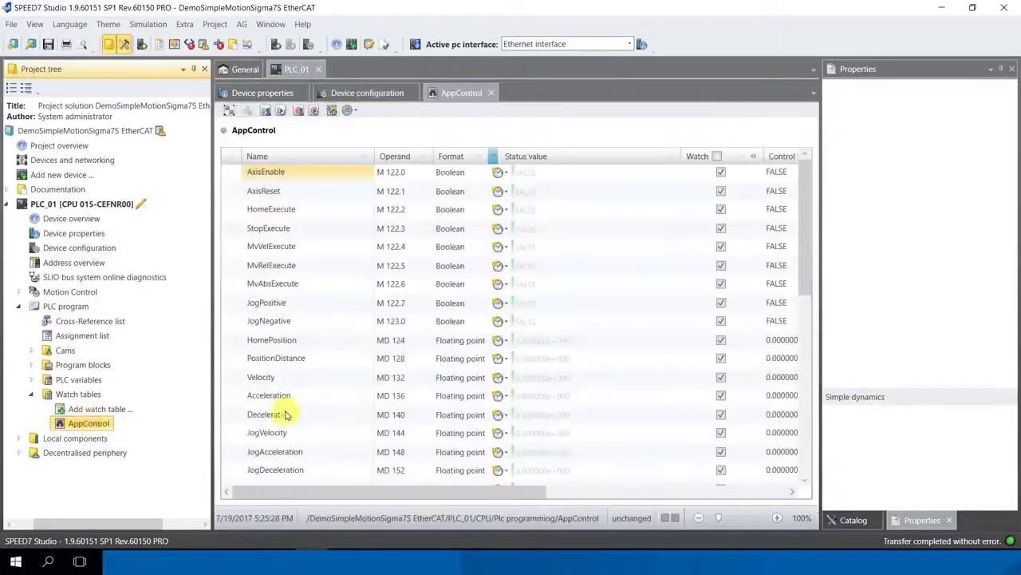
{"action": "left_click", "coordinate": [349, 171]}
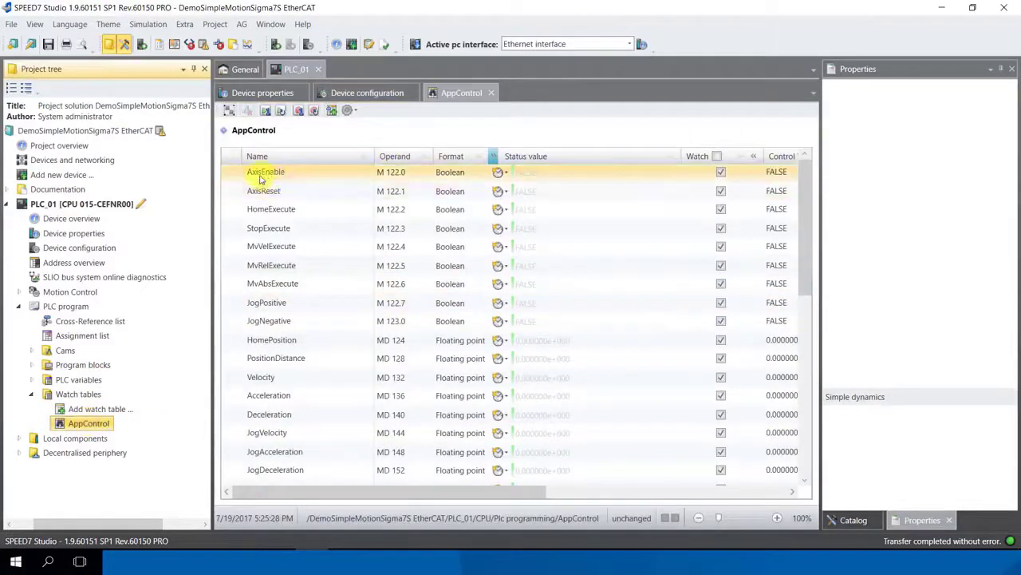
{"action": "left_click", "coordinate": [229, 112]}
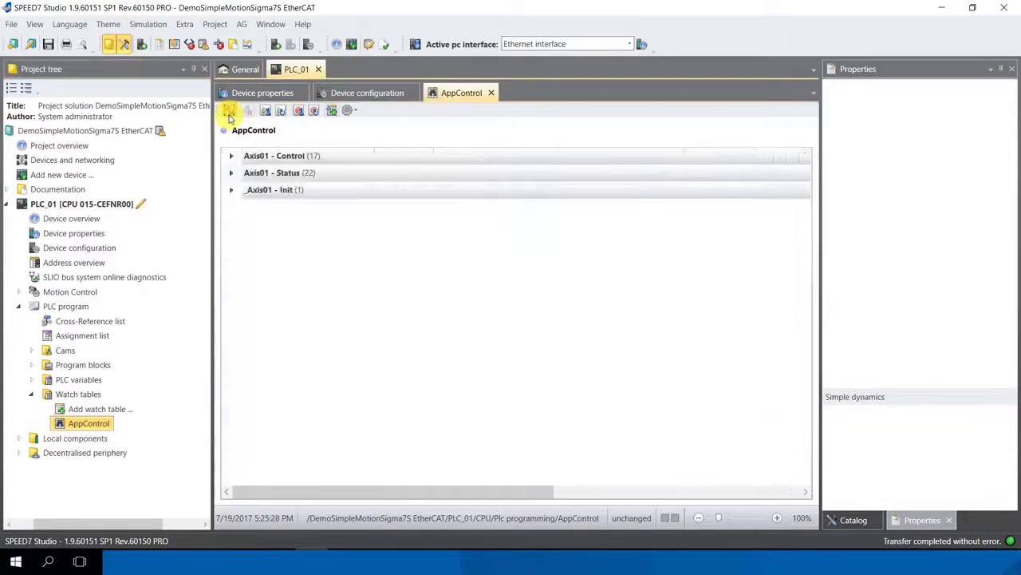
{"action": "left_click", "coordinate": [231, 158]}
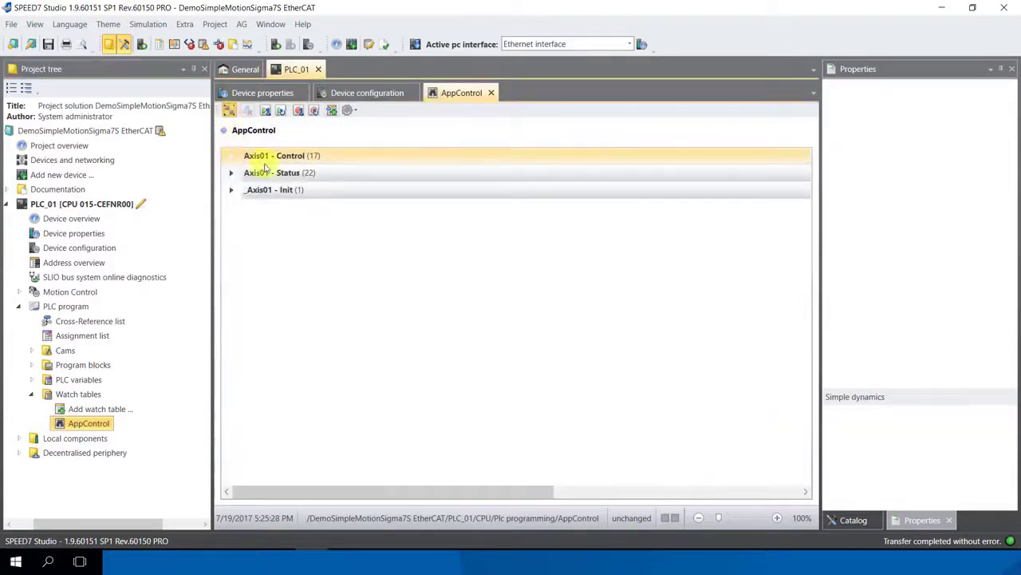
{"action": "left_click", "coordinate": [298, 190]}
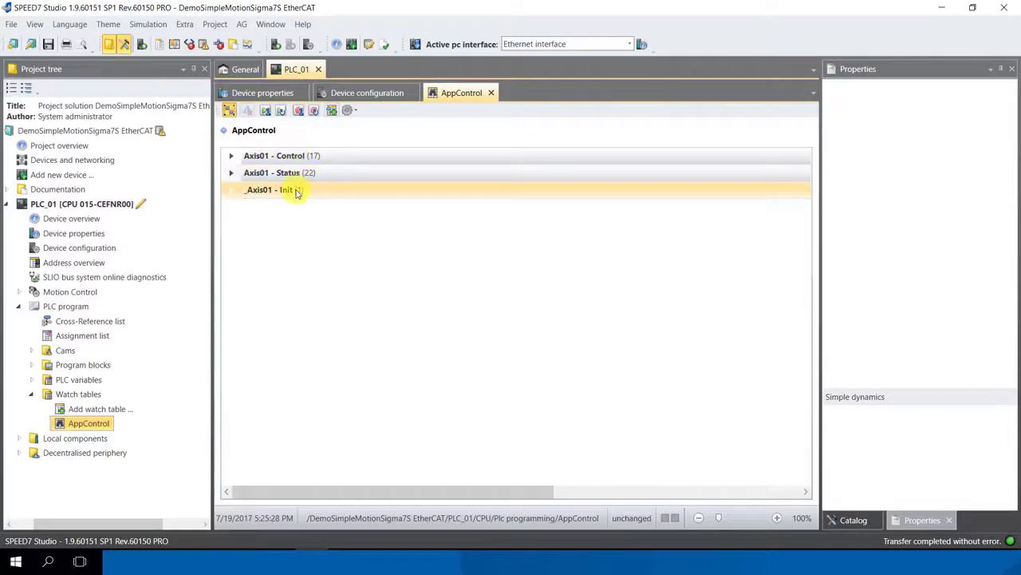
{"action": "left_click", "coordinate": [236, 191]}
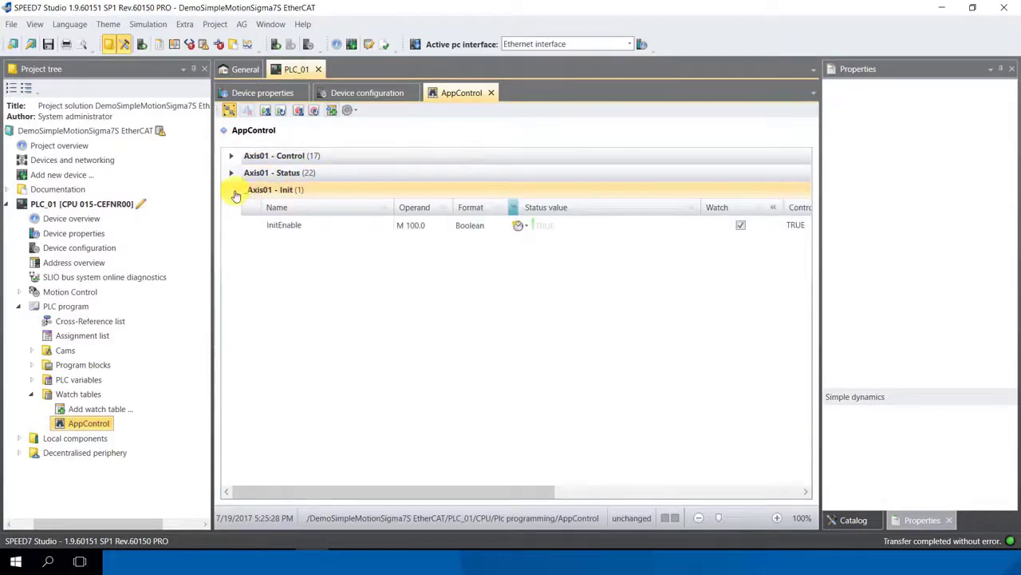
{"action": "left_click", "coordinate": [277, 229]}
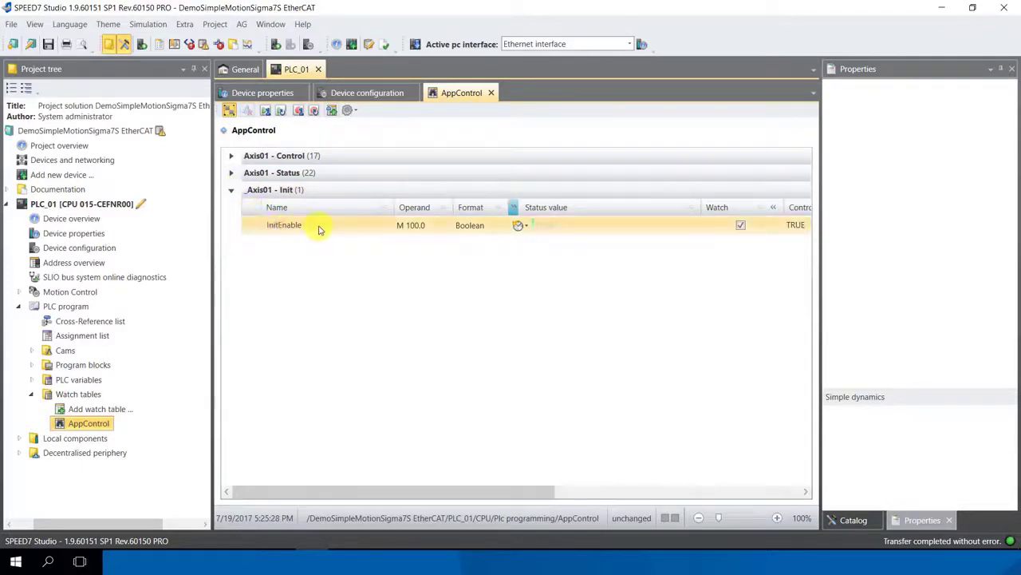
Monitor AppControl online and switch the CPU to Run, showing InitEnable's status as FALSE
{"action": "left_click", "coordinate": [282, 112]}
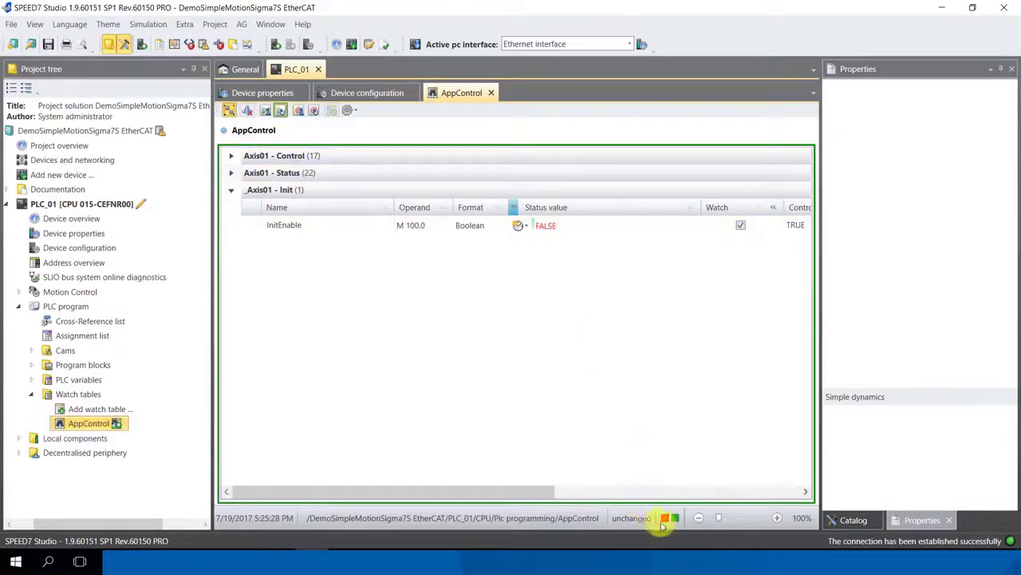
{"action": "mouse_move", "coordinate": [663, 521]}
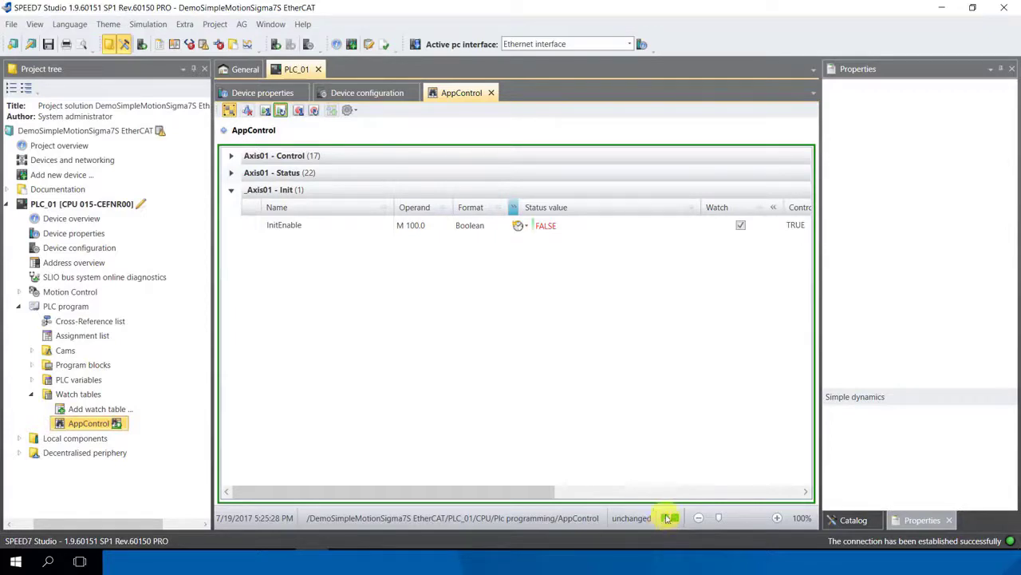
{"action": "left_click", "coordinate": [669, 518]}
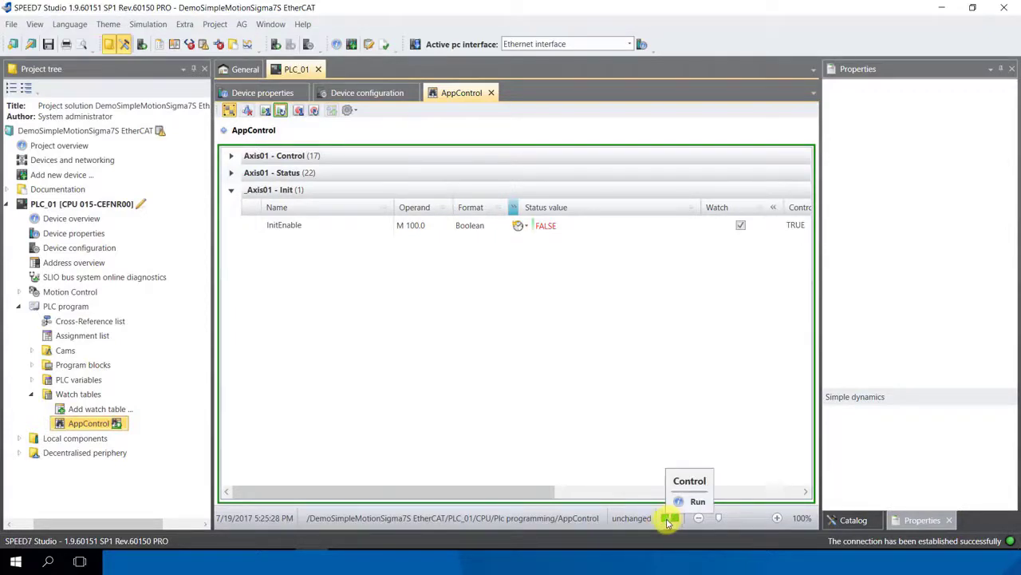
{"action": "left_click_drag", "start_coordinate": [552, 489], "coordinate": [639, 519]}
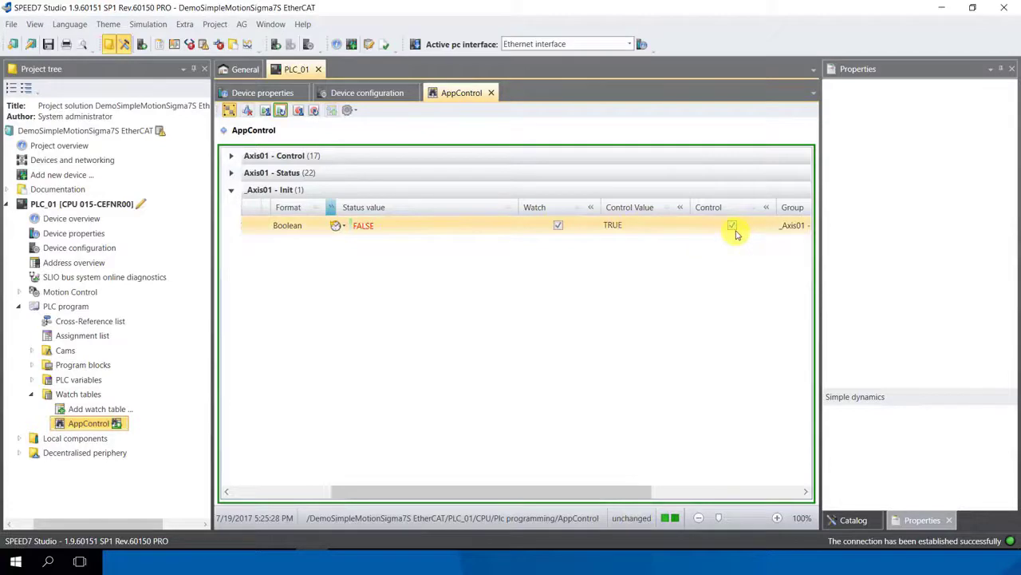
Write InitEnable's TRUE control value to the CPU, then collapse Axis01 - Init
{"action": "left_click", "coordinate": [299, 112]}
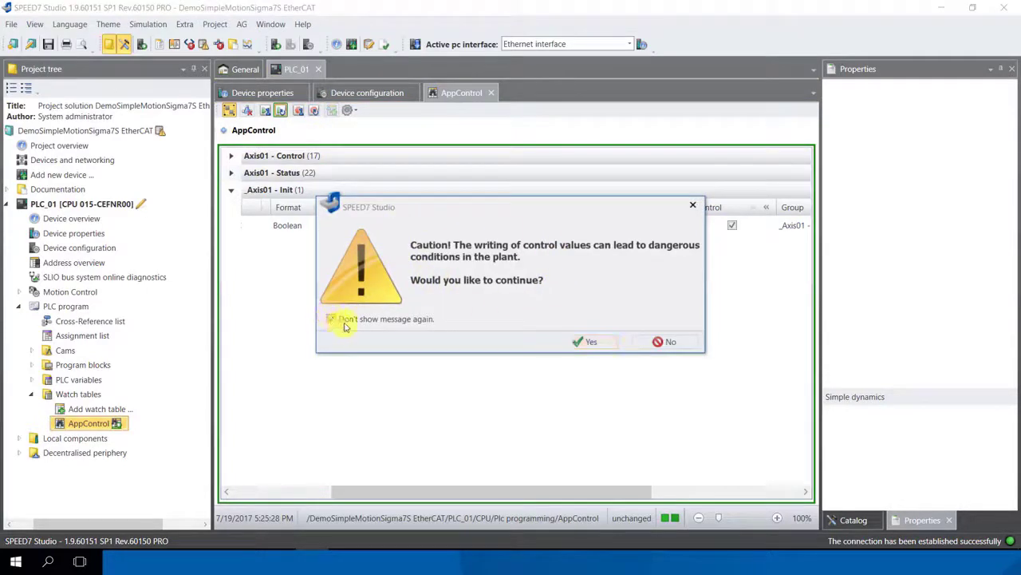
{"action": "left_click", "coordinate": [581, 345]}
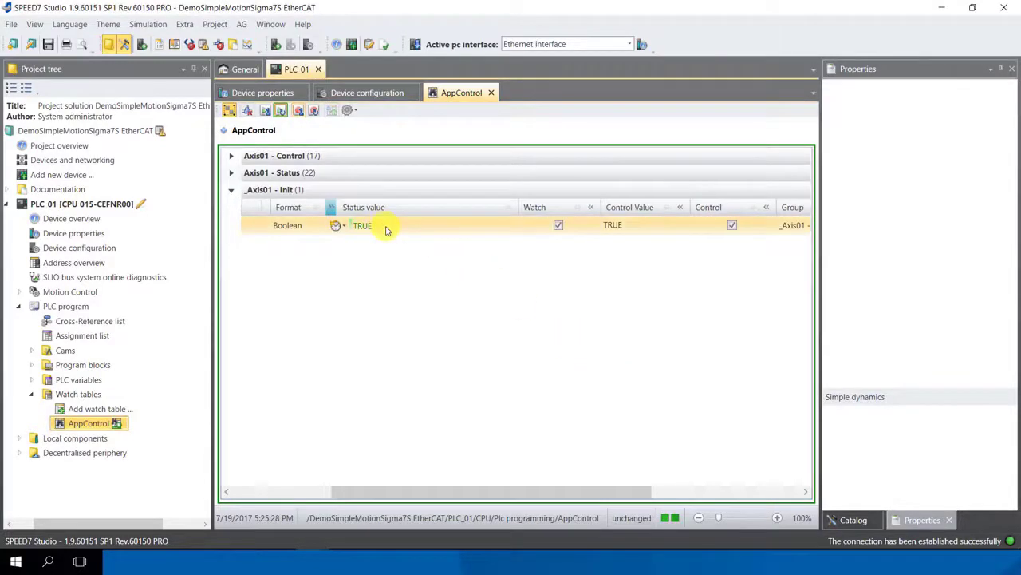
{"action": "left_click", "coordinate": [237, 199]}
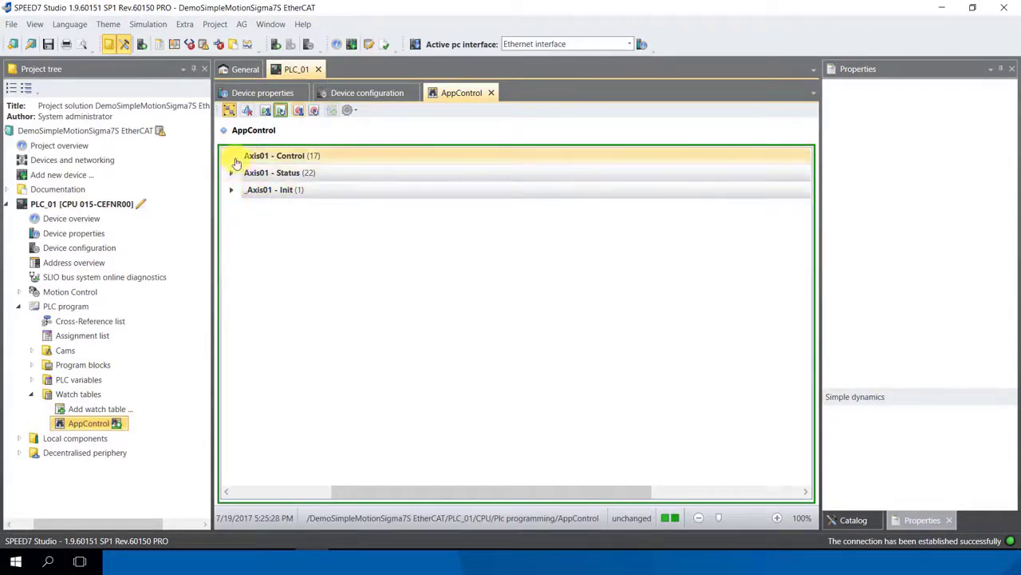
Expand Axis01 - Control and enter 1 as JogVelocity's (MD 144) control value
{"action": "left_click", "coordinate": [236, 162]}
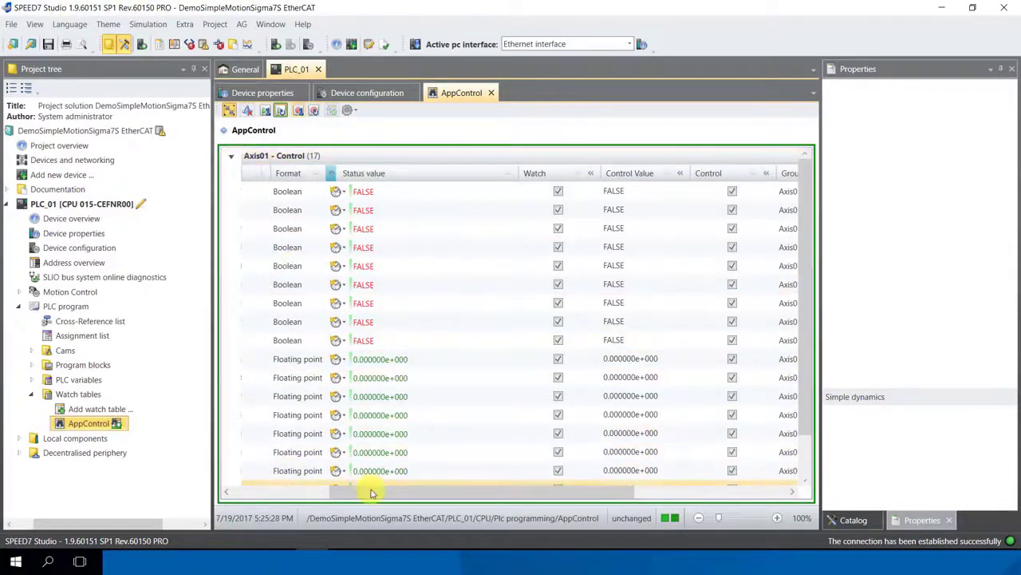
{"action": "left_click_drag", "start_coordinate": [372, 490], "coordinate": [264, 478]}
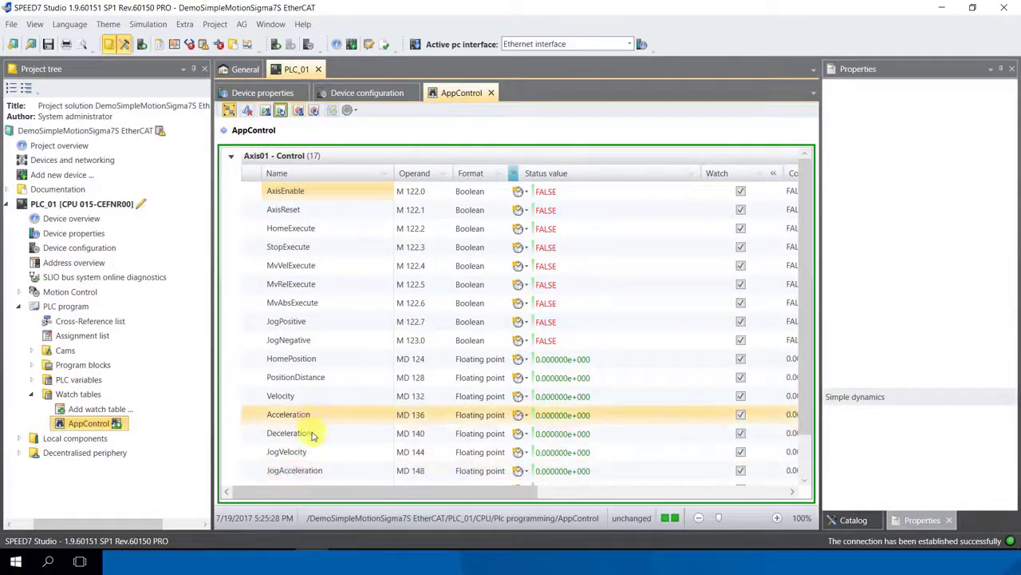
{"action": "scroll", "coordinate": [319, 441], "scroll_direction": "down", "scroll_amount": 1}
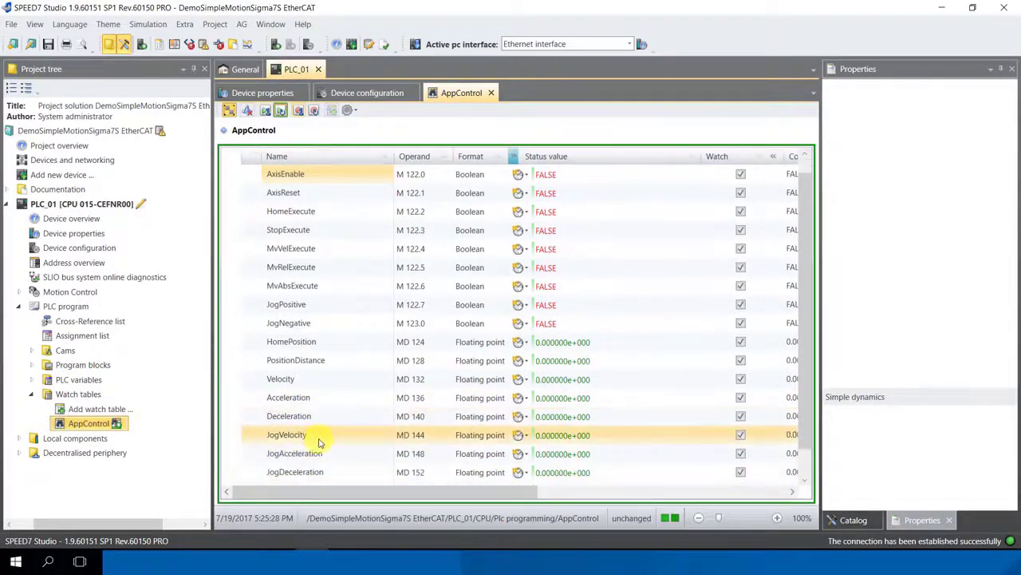
{"action": "left_click", "coordinate": [567, 437]}
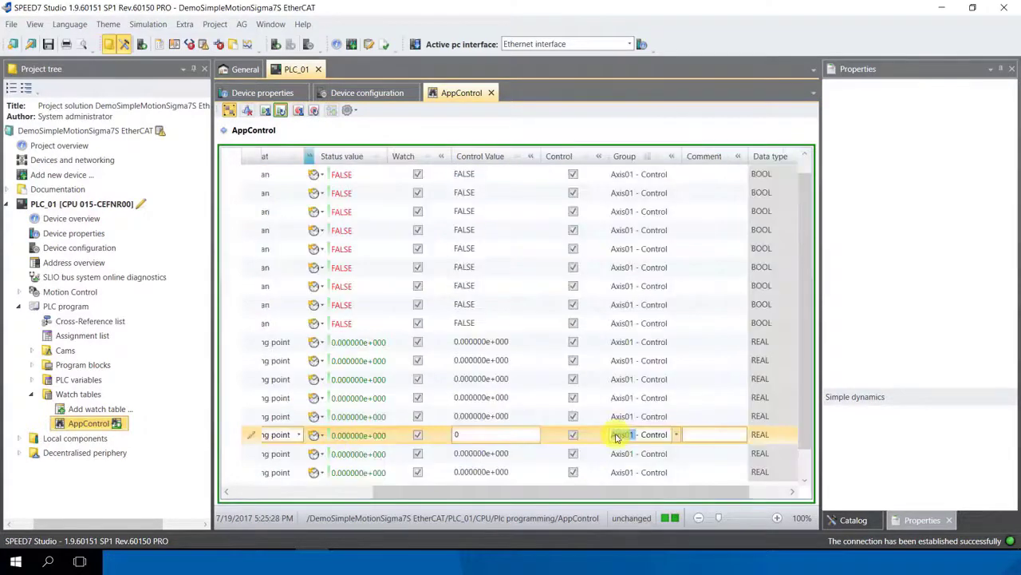
{"action": "left_click", "coordinate": [481, 432]}
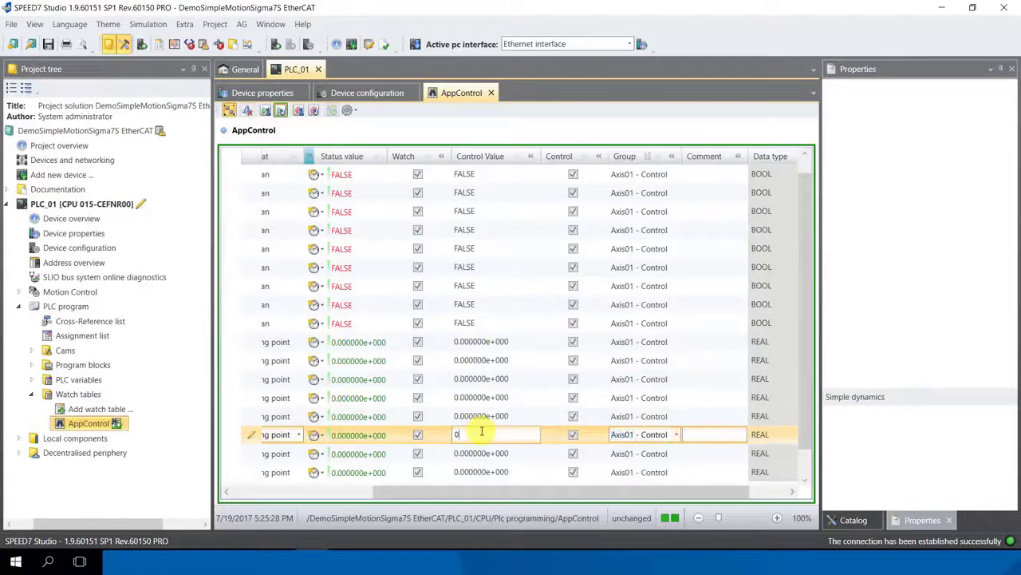
{"action": "key", "text": "BackSpace"}
{"action": "type", "text": "1"}
{"action": "left_click_drag", "start_coordinate": [489, 491], "coordinate": [438, 483]}
{"action": "left_click", "coordinate": [561, 455]}
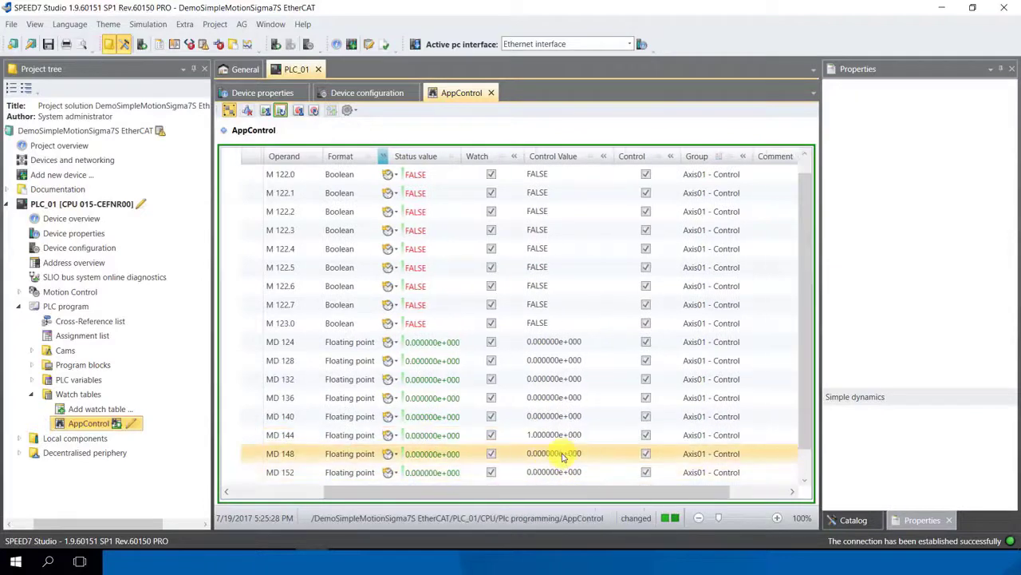
Set JogAcceleration and JogDeceleration control values to 1 and write all jog values to the PLC
{"action": "left_click", "coordinate": [561, 455]}
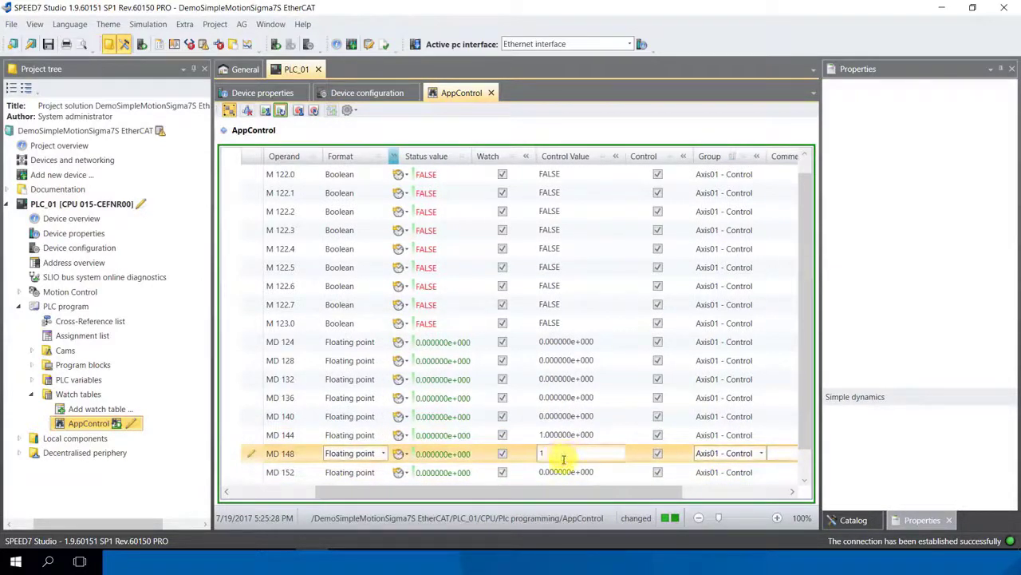
{"action": "left_click", "coordinate": [567, 472]}
{"action": "left_click", "coordinate": [569, 472]}
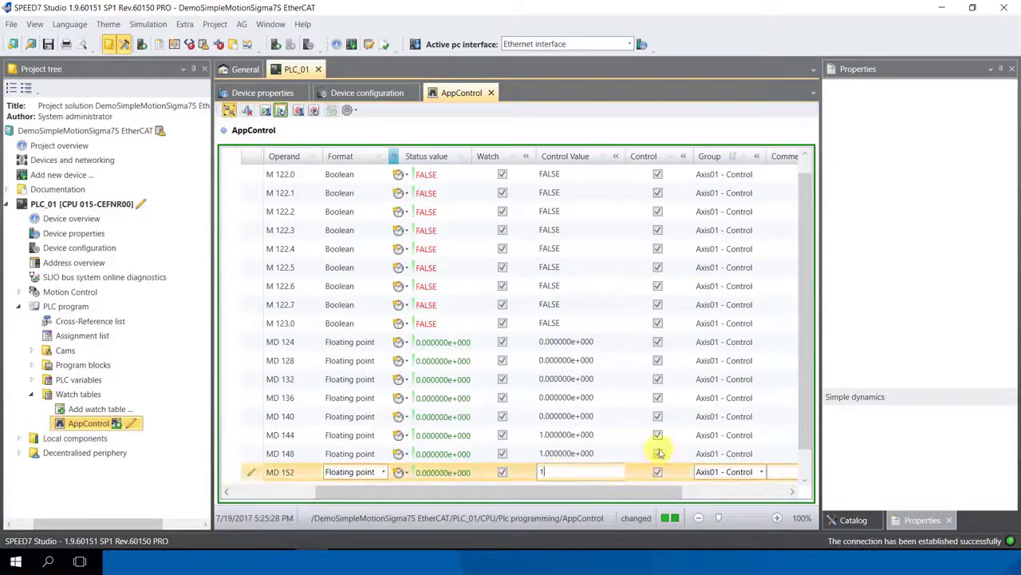
{"action": "left_click", "coordinate": [452, 435]}
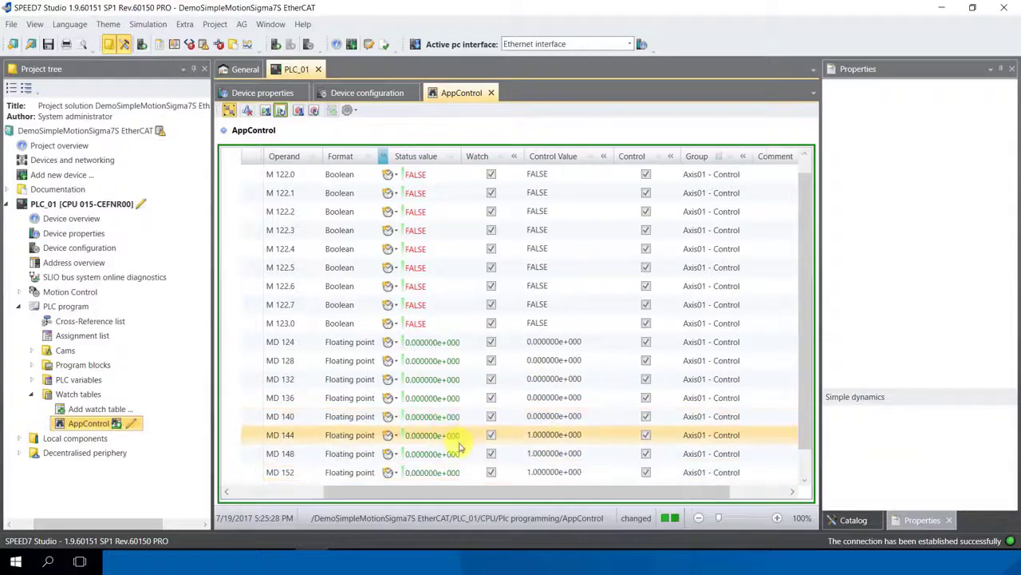
{"action": "left_click", "coordinate": [301, 114]}
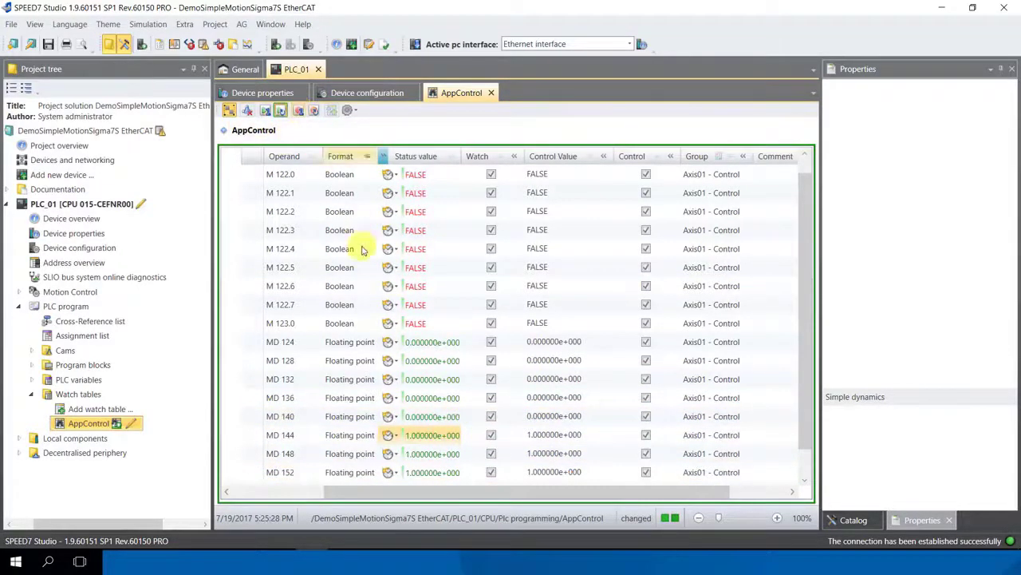
{"action": "left_click_drag", "start_coordinate": [423, 487], "coordinate": [285, 456]}
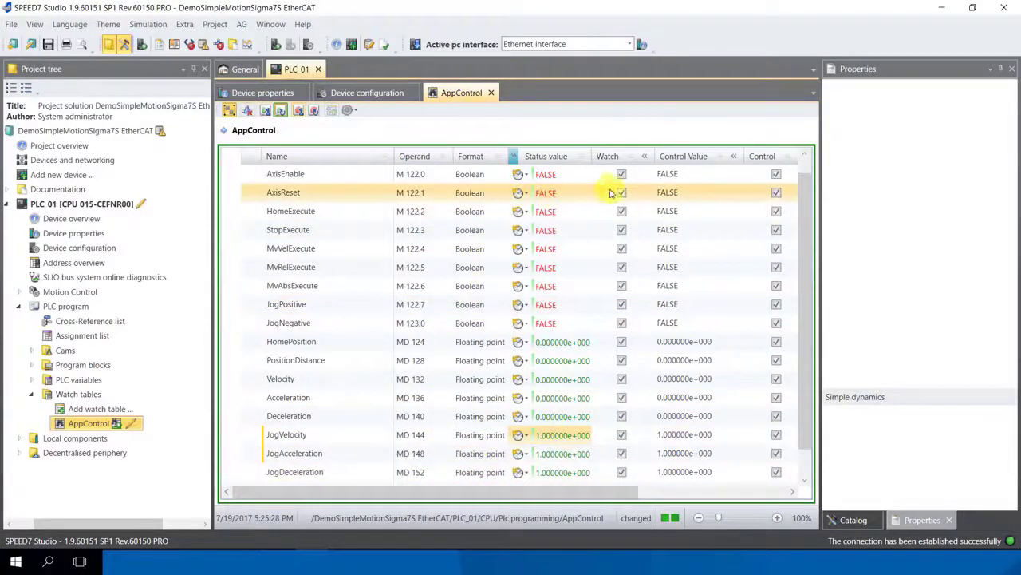
Set AxisEnable's control value to TRUE and write it to the PLC
{"action": "left_click", "coordinate": [679, 175]}
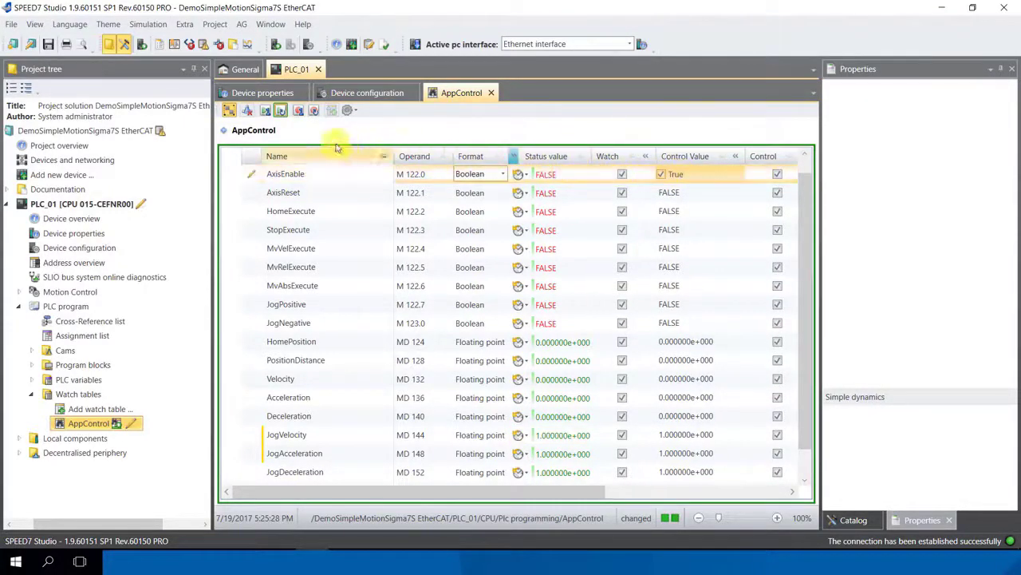
{"action": "left_click", "coordinate": [297, 112]}
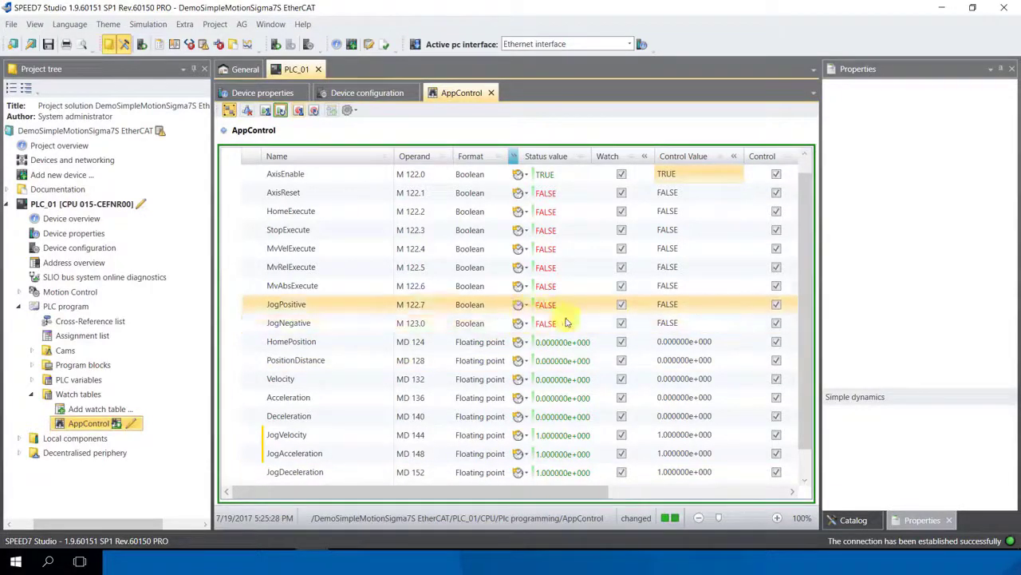
Set JogPositive's control value to TRUE and write it to start positive jogging
{"action": "left_click", "coordinate": [691, 310]}
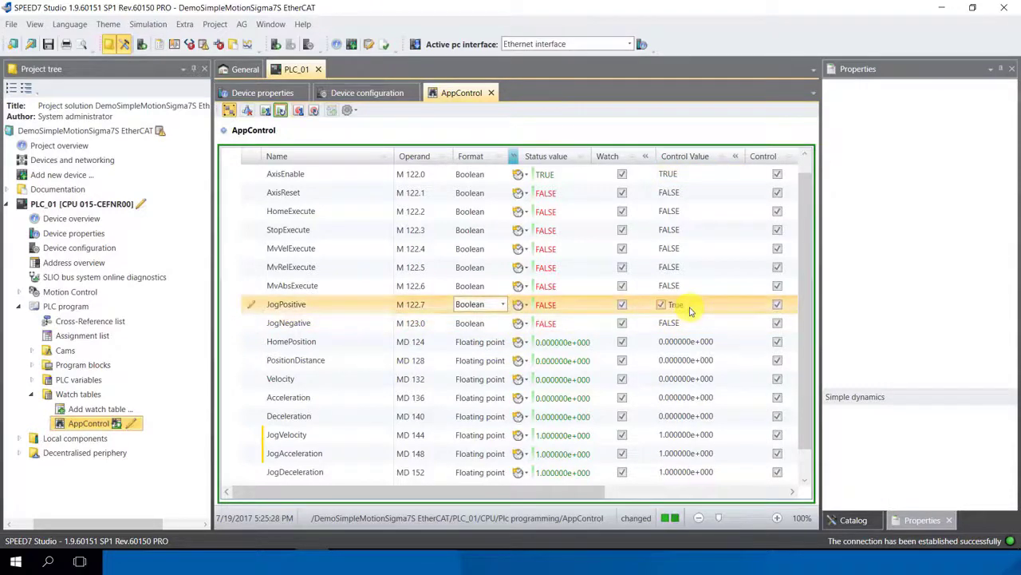
{"action": "left_click", "coordinate": [302, 114]}
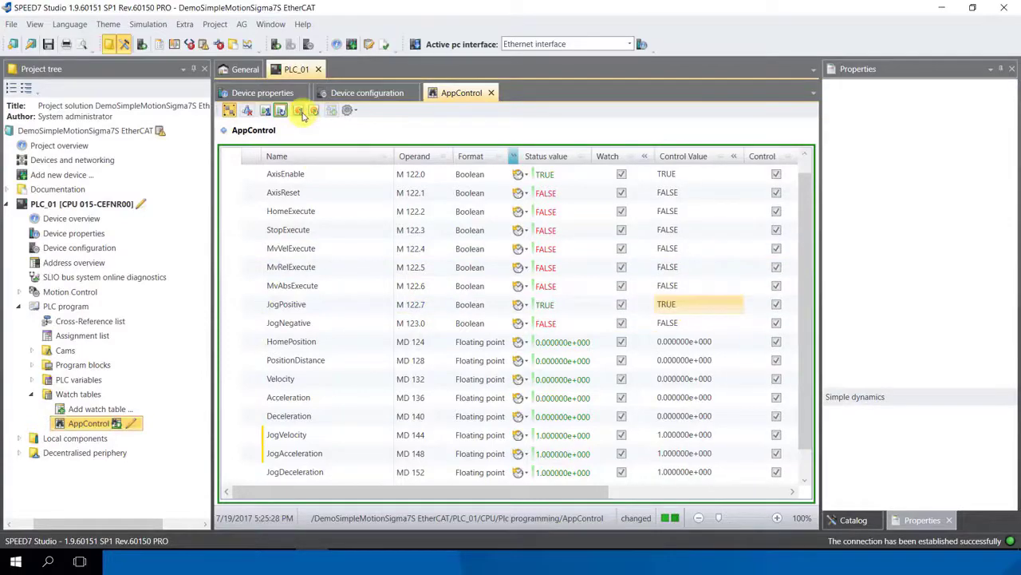